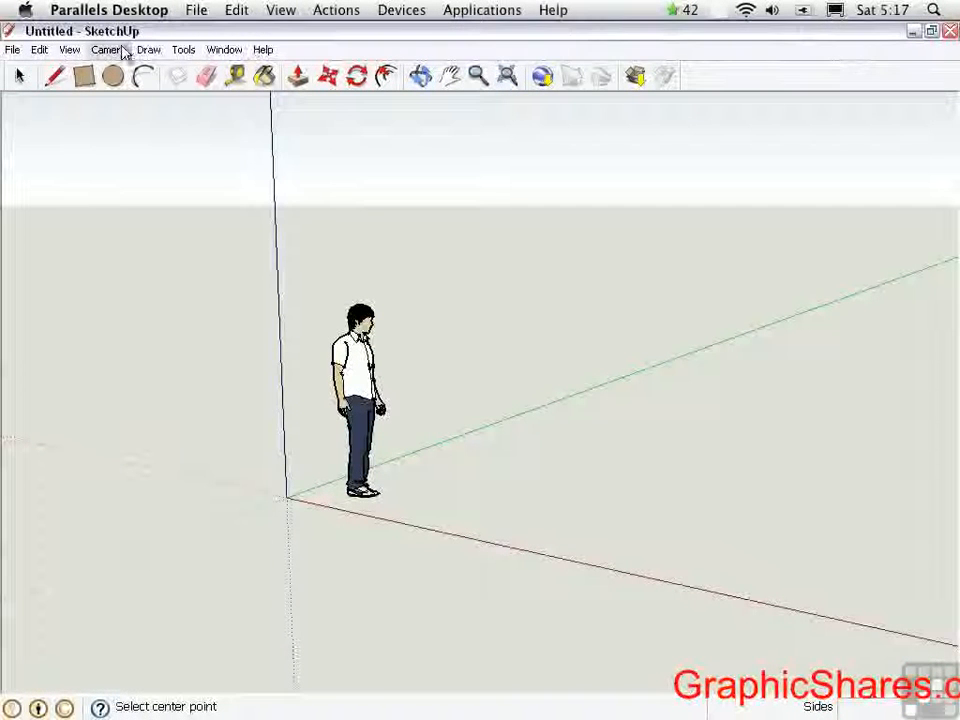
- Look through the editing, view, camera and drawing commands of the Windows version and review the keyboard shortcuts in its preferences
left_click(42, 52)
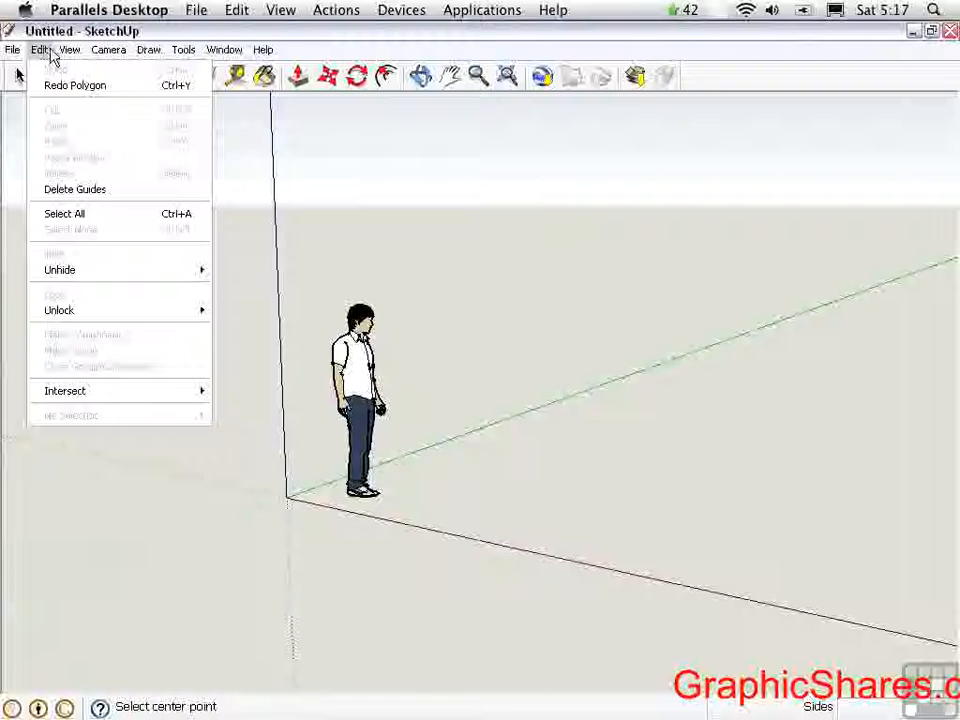
mouse_move(69, 54)
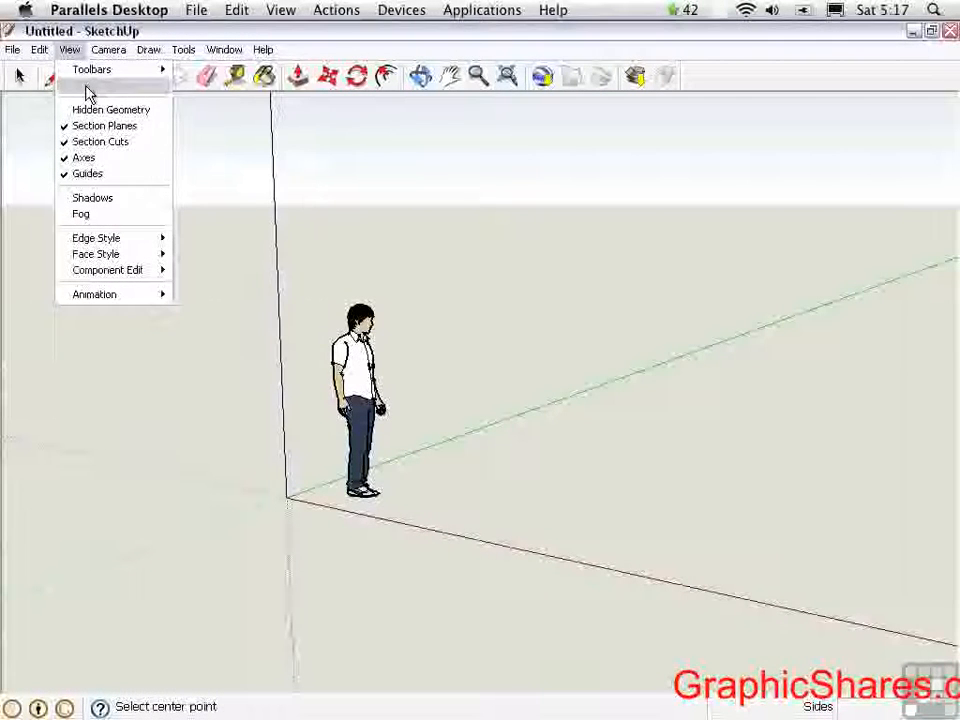
mouse_move(110, 57)
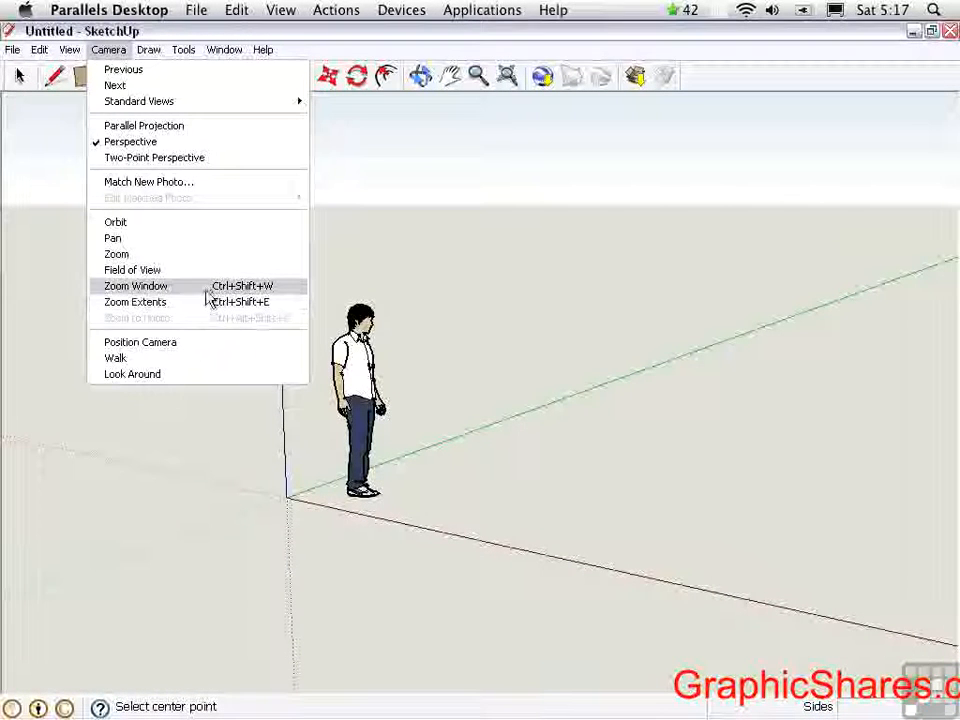
mouse_move(148, 50)
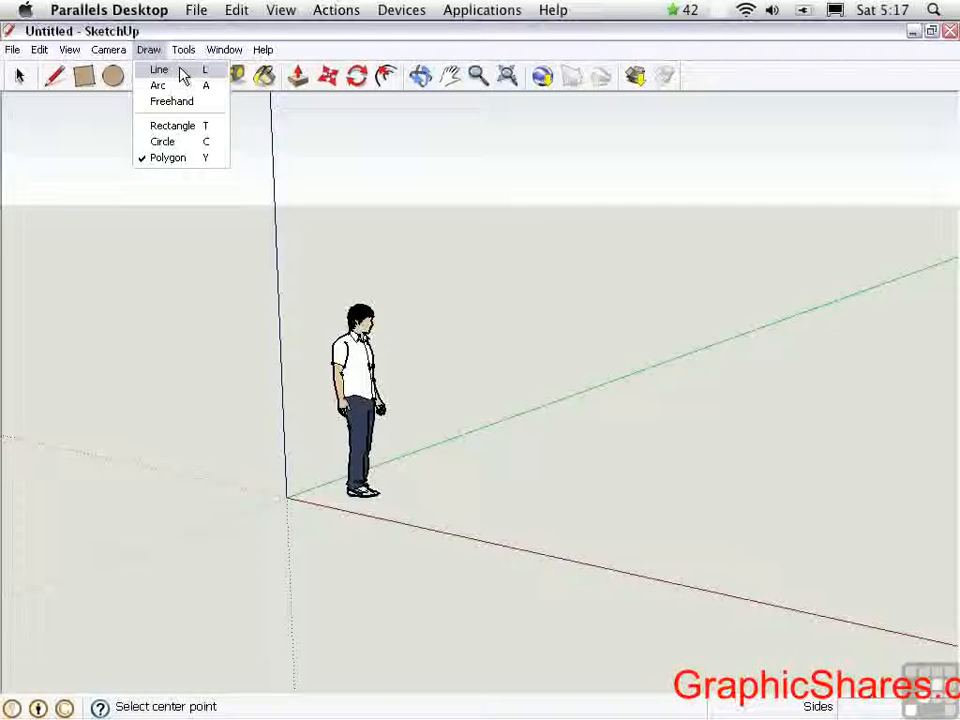
mouse_move(222, 52)
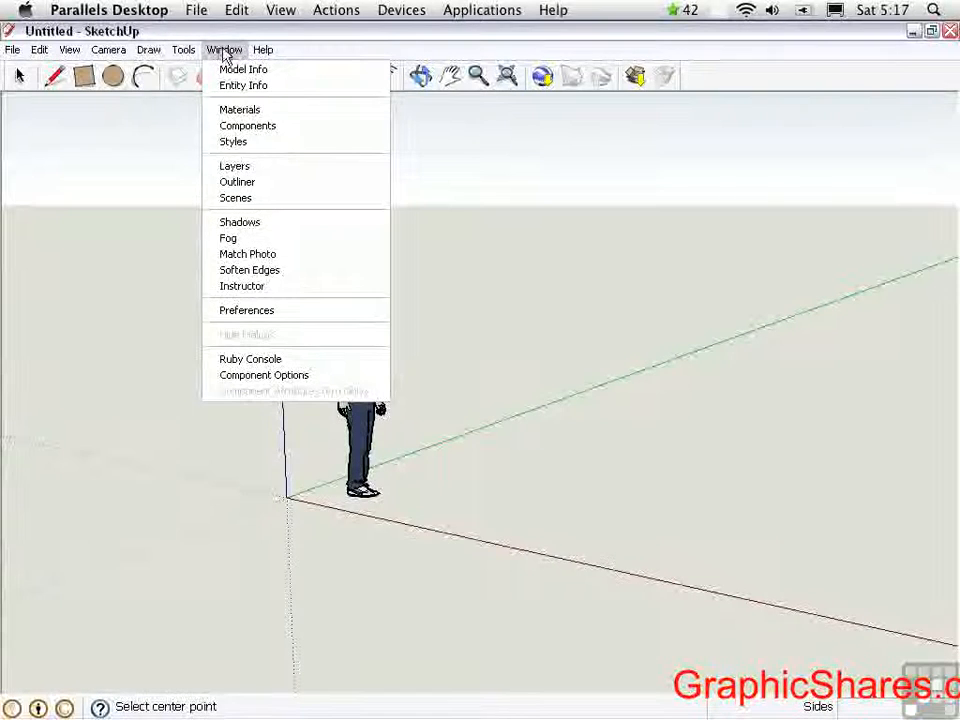
left_click(281, 316)
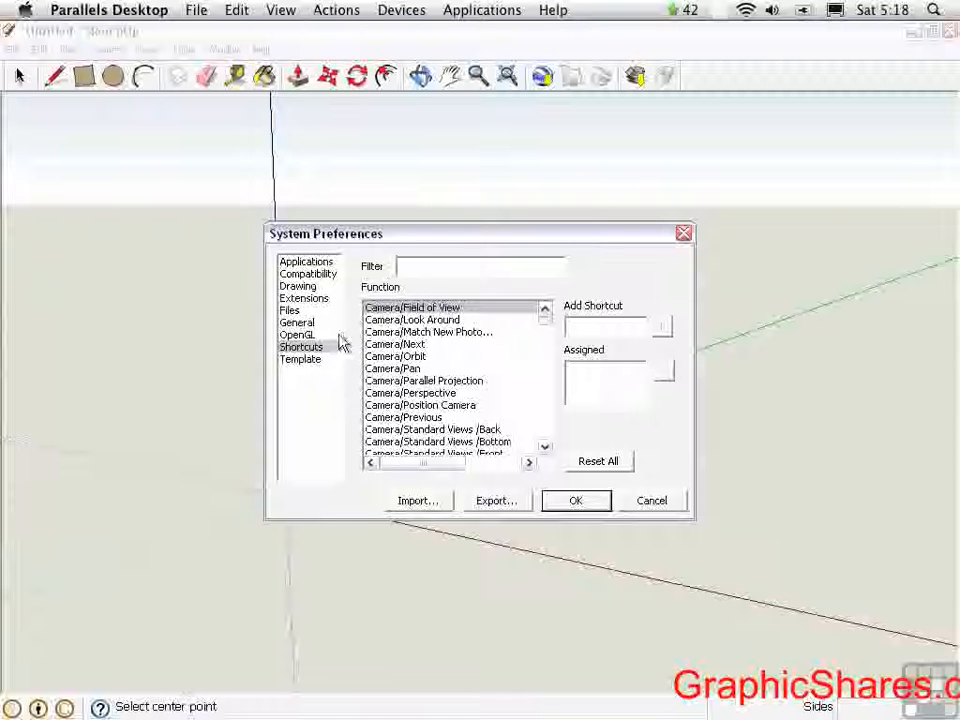
left_click(632, 503)
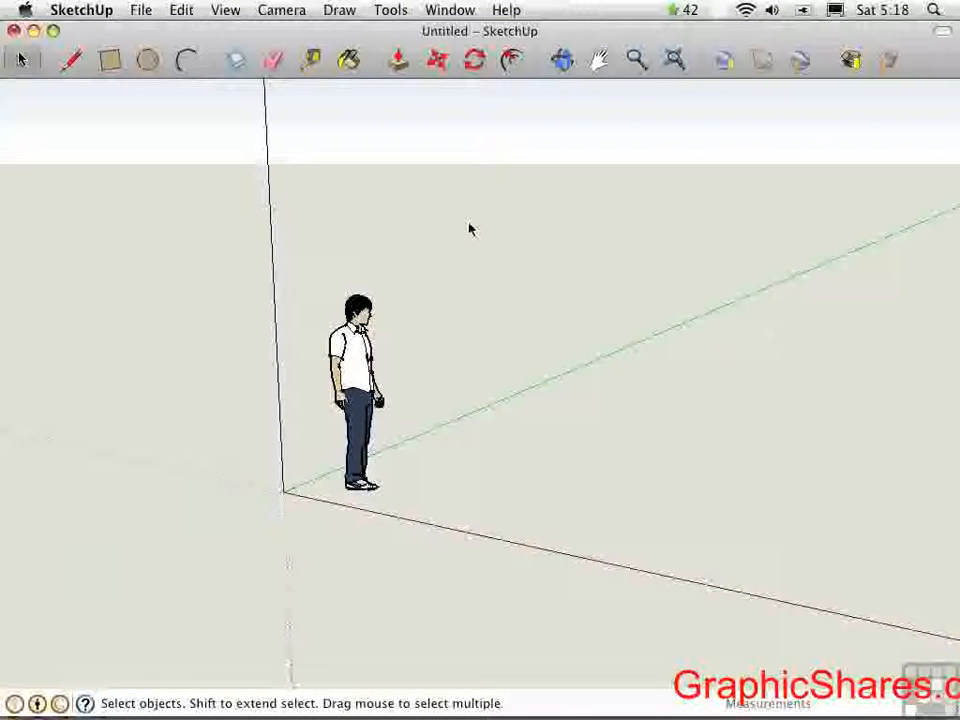
- Switch to the Mac version of SketchUp and examine its view, camera, drawing, modification and window commands
left_click(181, 11)
mouse_move(217, 11)
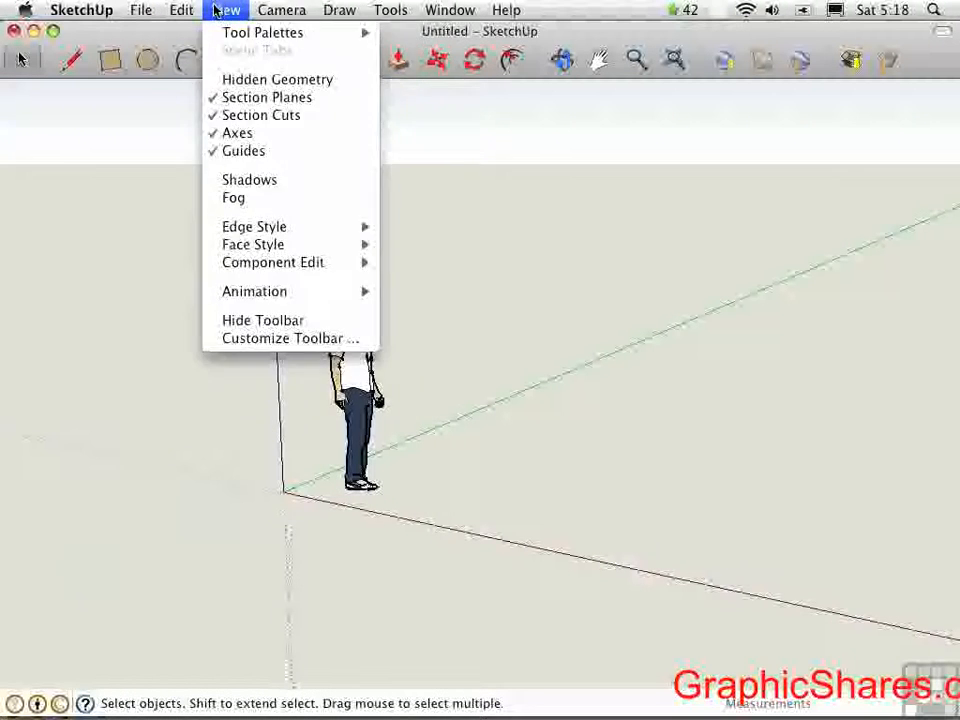
mouse_move(276, 11)
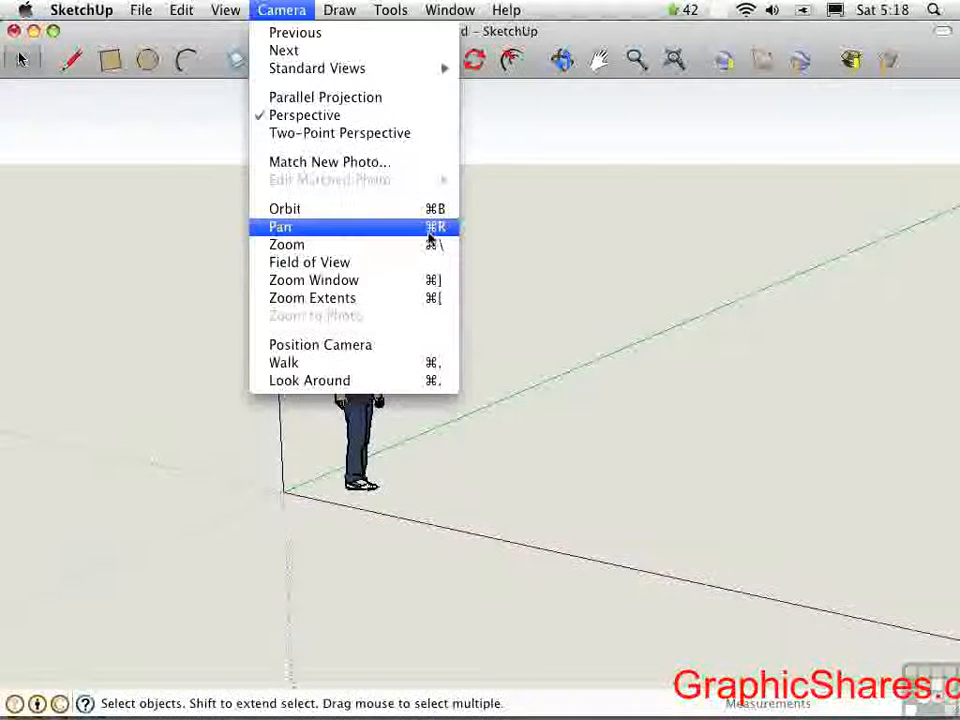
mouse_move(333, 10)
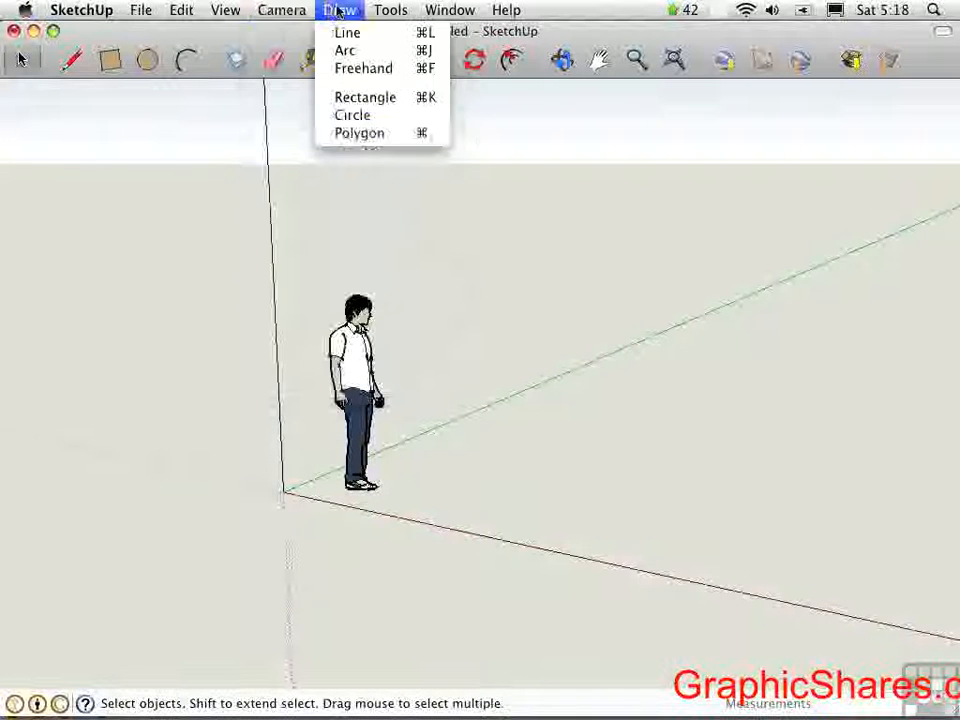
mouse_move(392, 12)
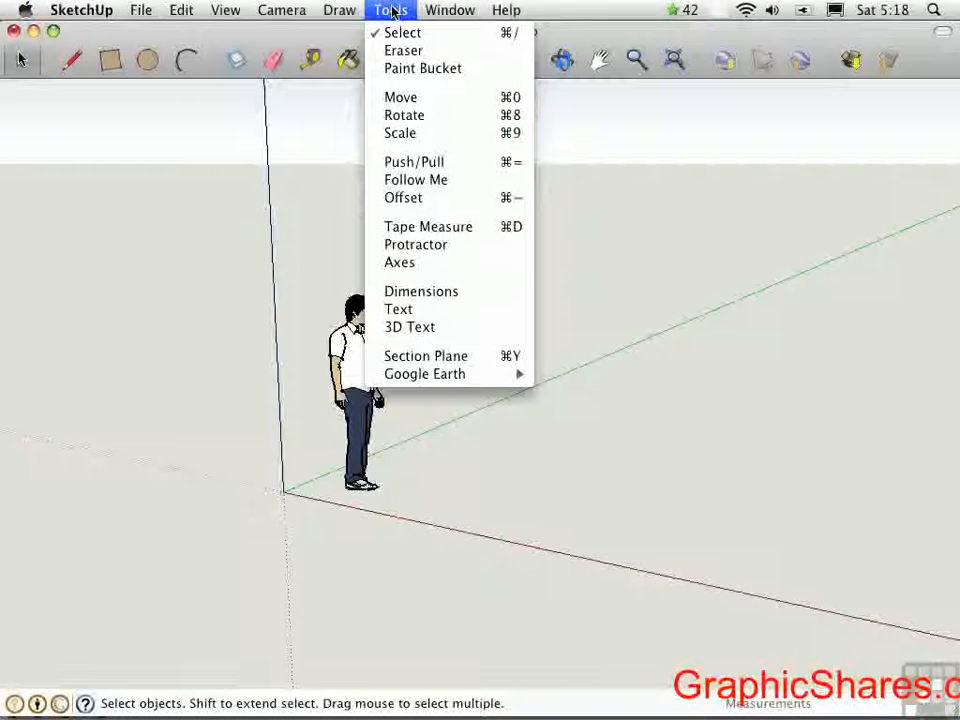
mouse_move(446, 10)
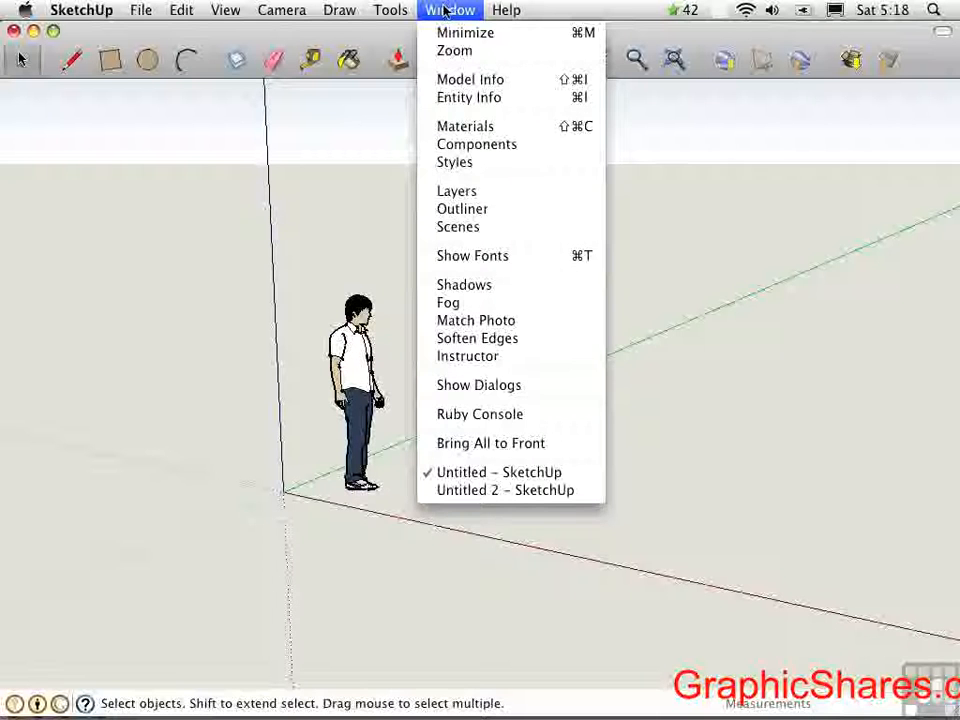
left_click(443, 12)
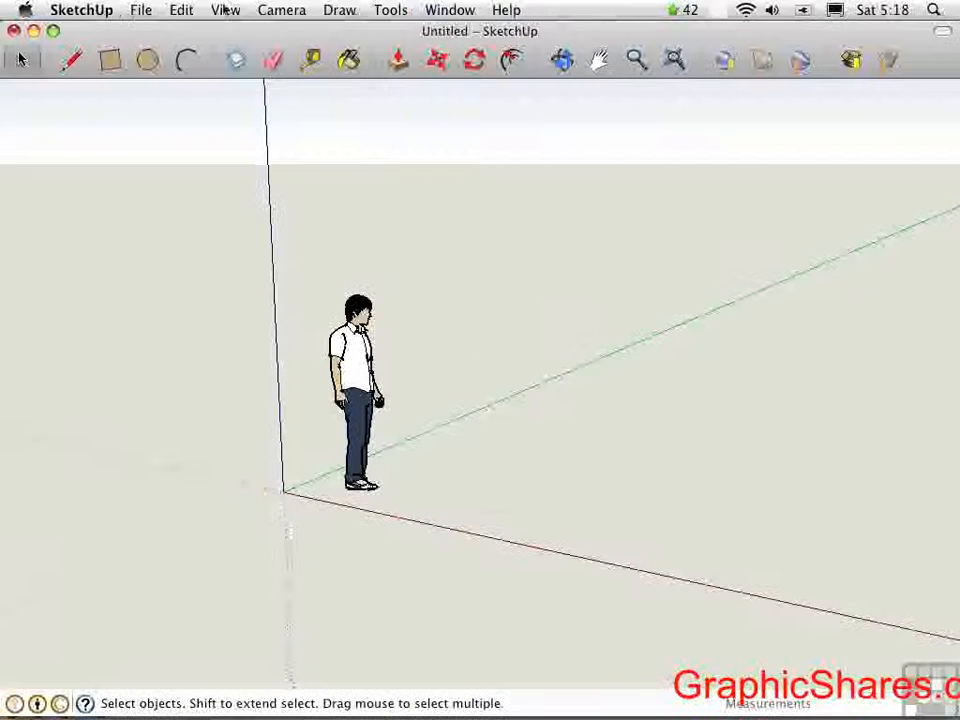
- Review the keyboard shortcut list in the Mac version's preferences, and close the preferences
left_click(78, 11)
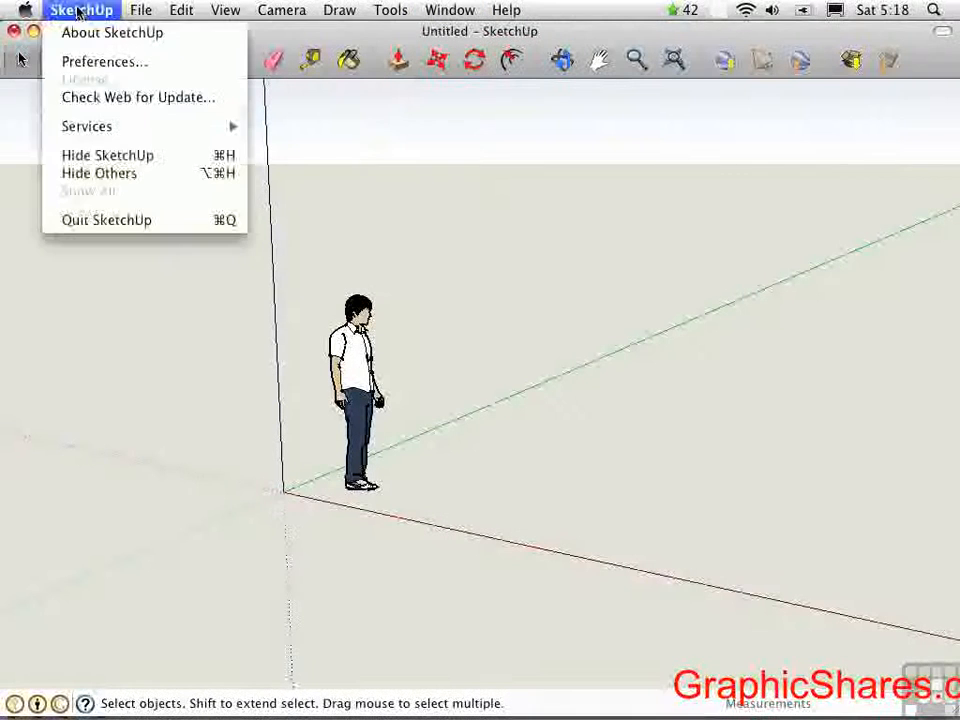
left_click(82, 64)
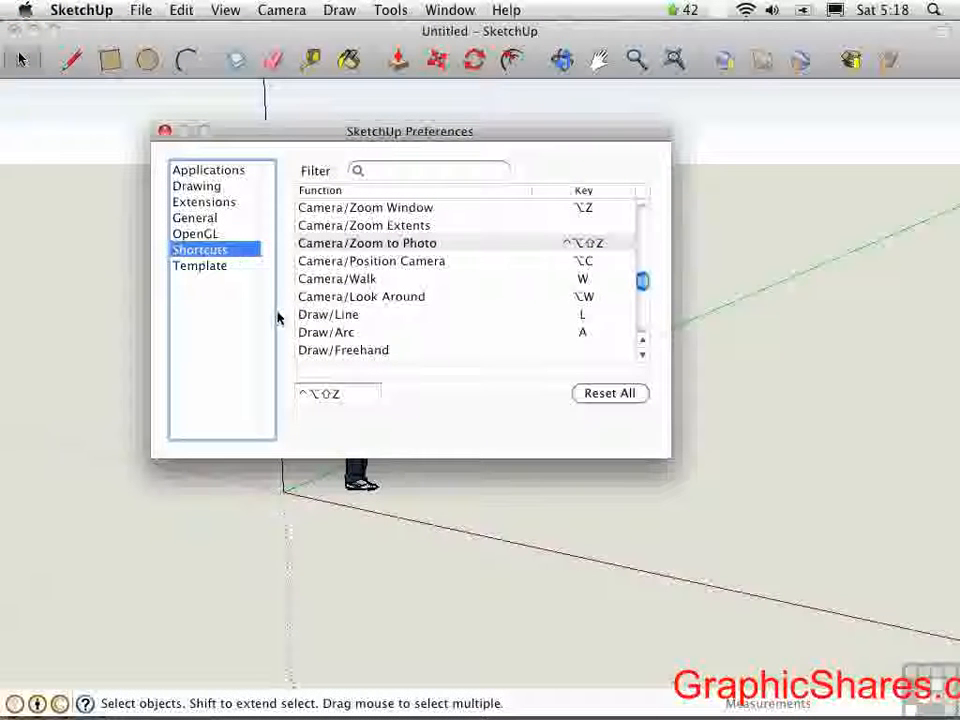
left_click(165, 131)
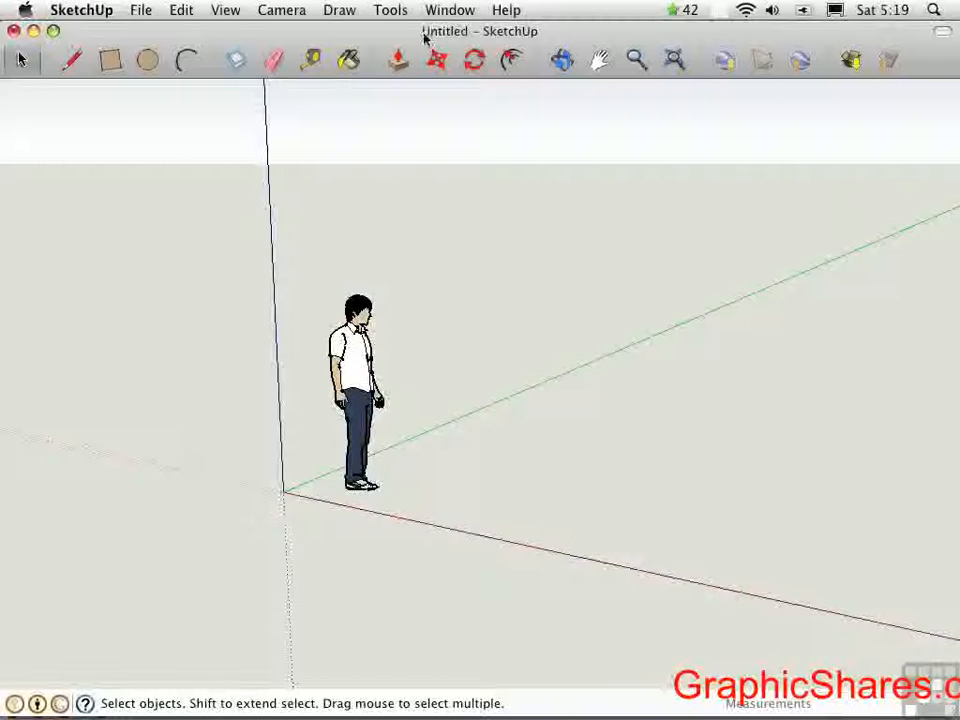
- Hide the toolbar and show it again
left_click(940, 36)
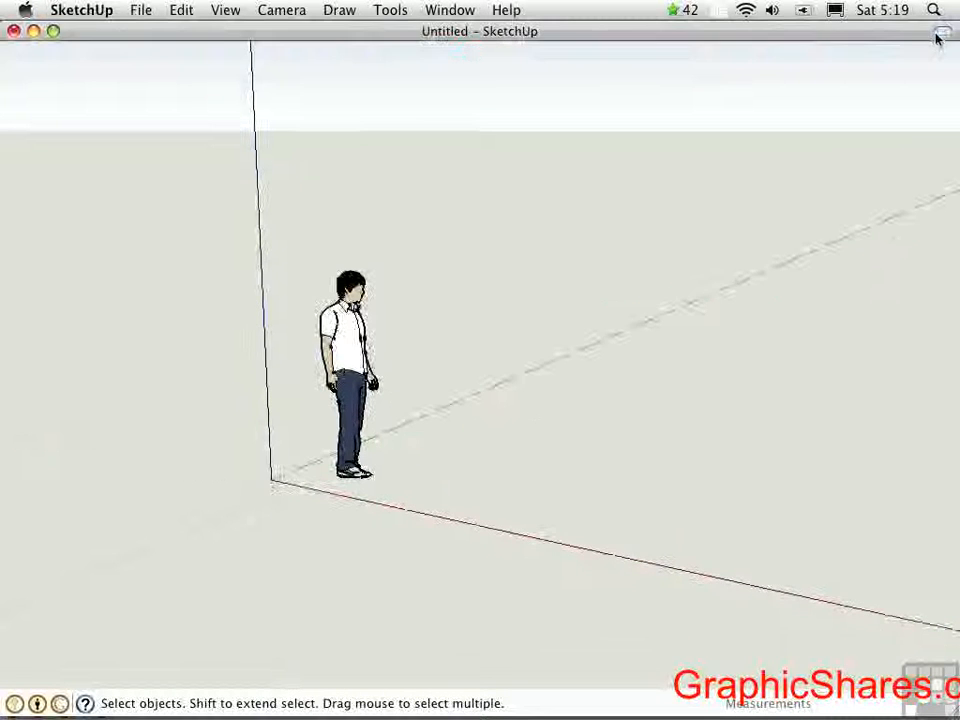
left_click(940, 36)
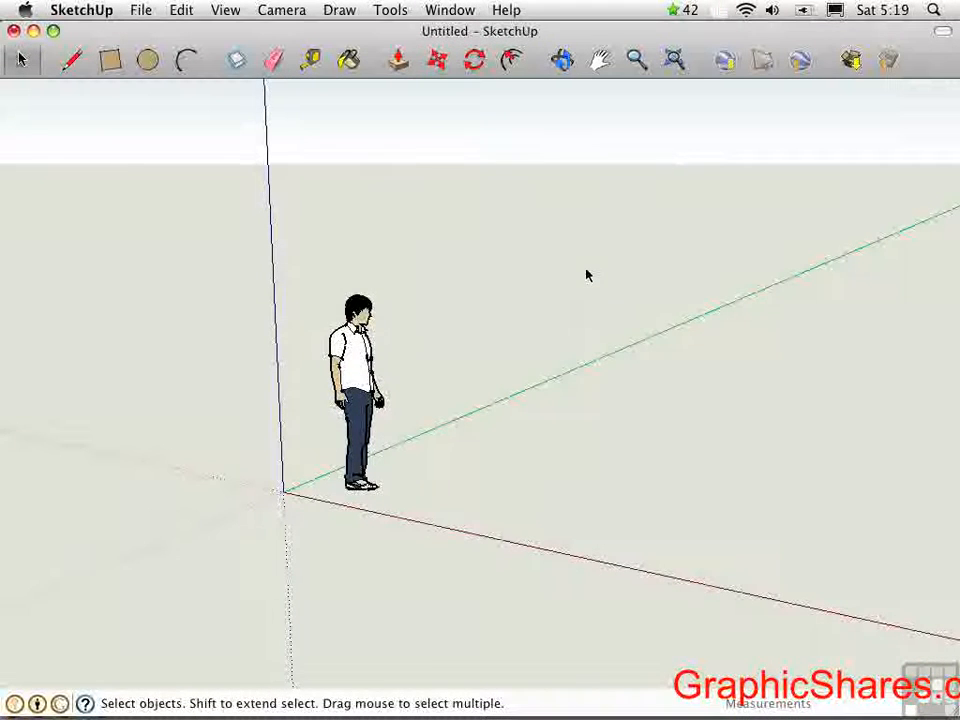
- Reopen the SketchUp welcome window, look through the available templates, and return to the model
left_click(503, 10)
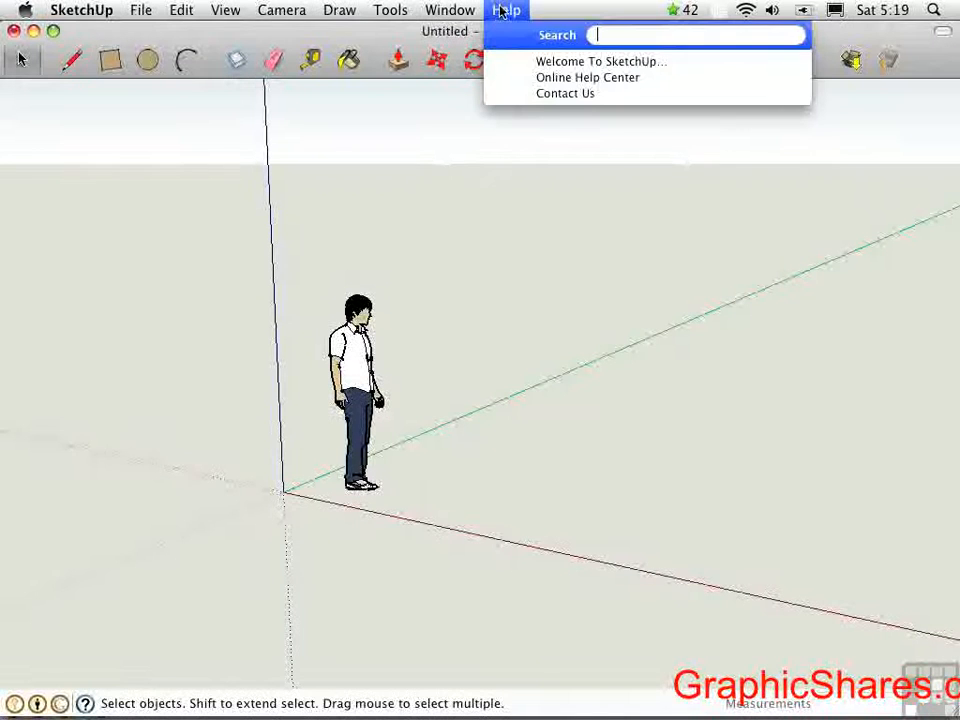
left_click(560, 62)
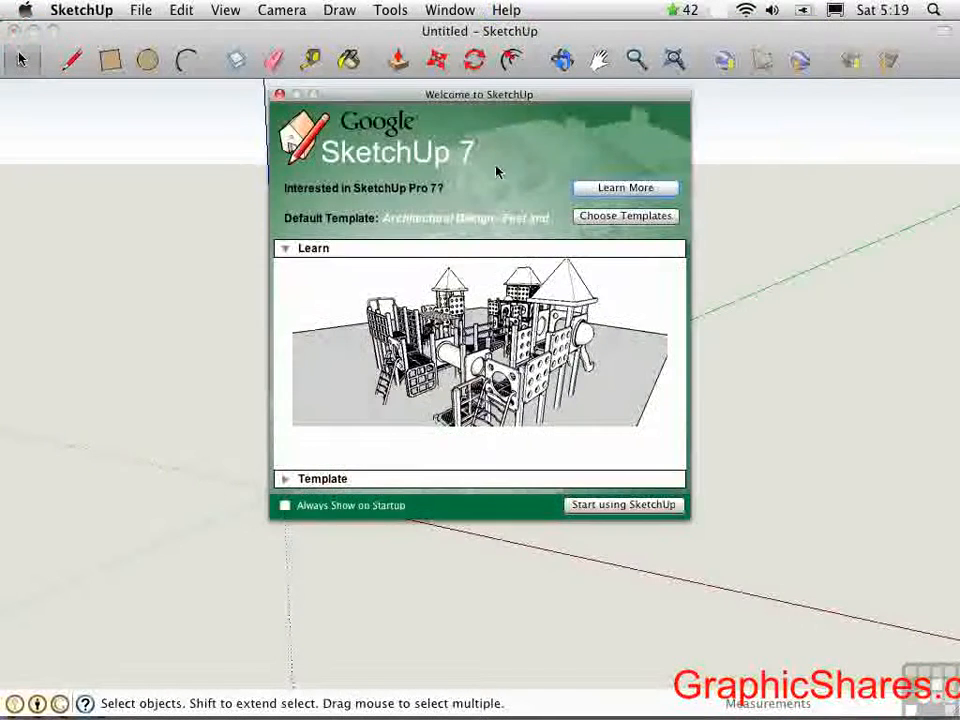
left_click(285, 249)
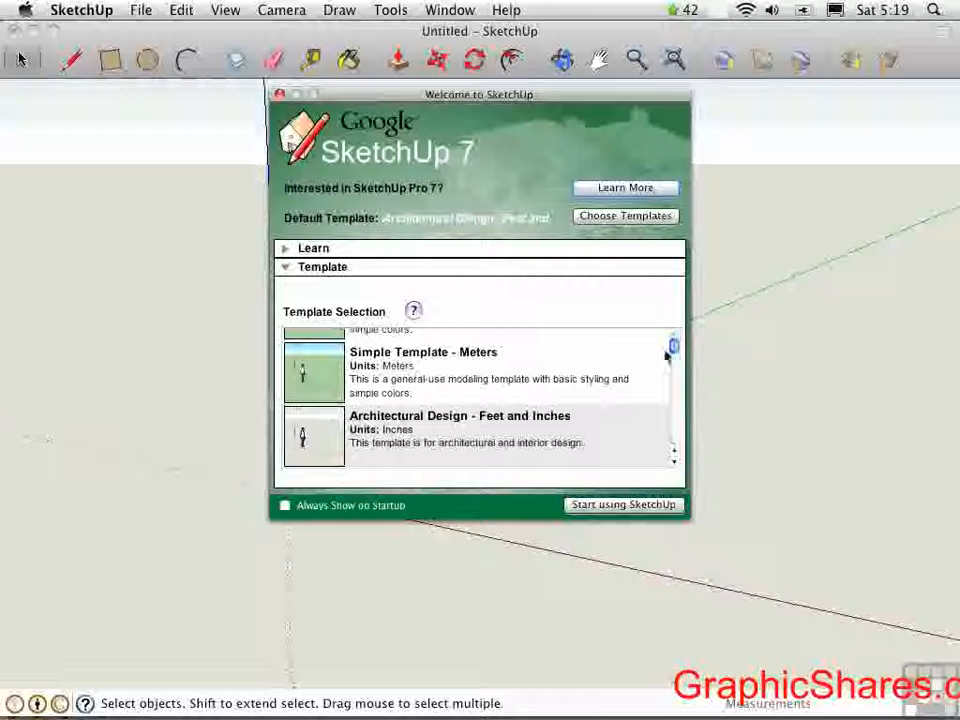
scroll(673, 345, "down", 2)
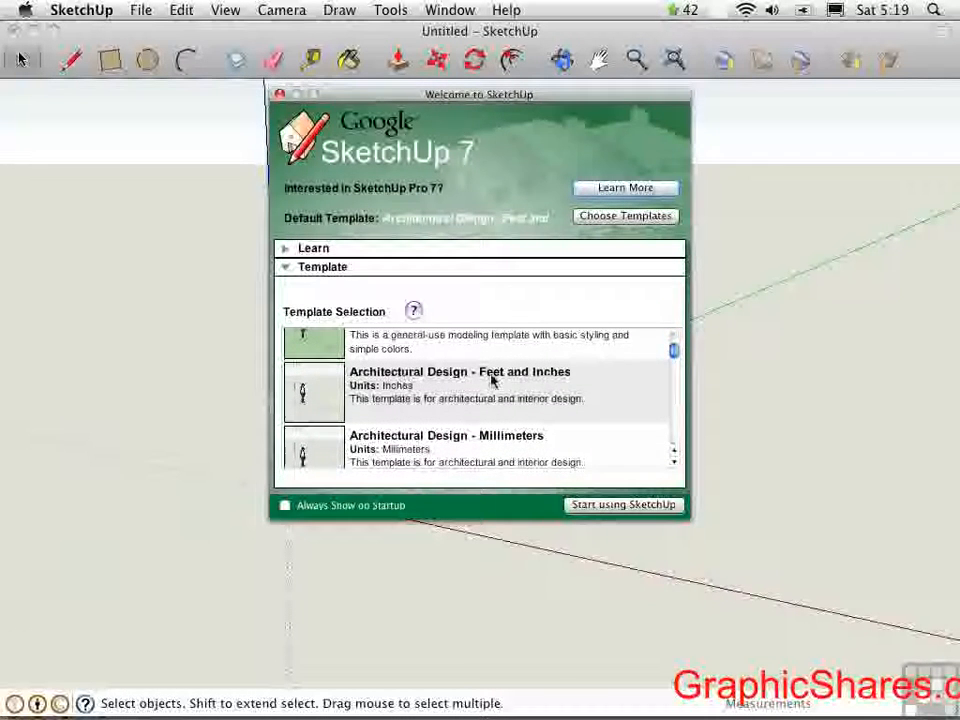
scroll(673, 352, "down", 3)
scroll(657, 370, "up", 3)
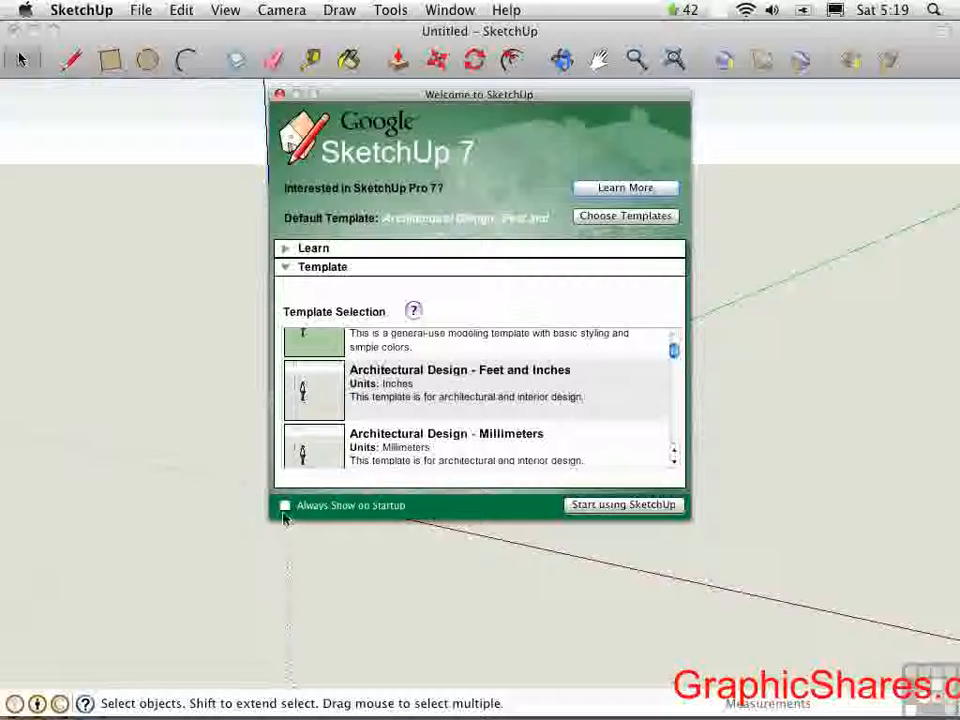
left_click(592, 506)
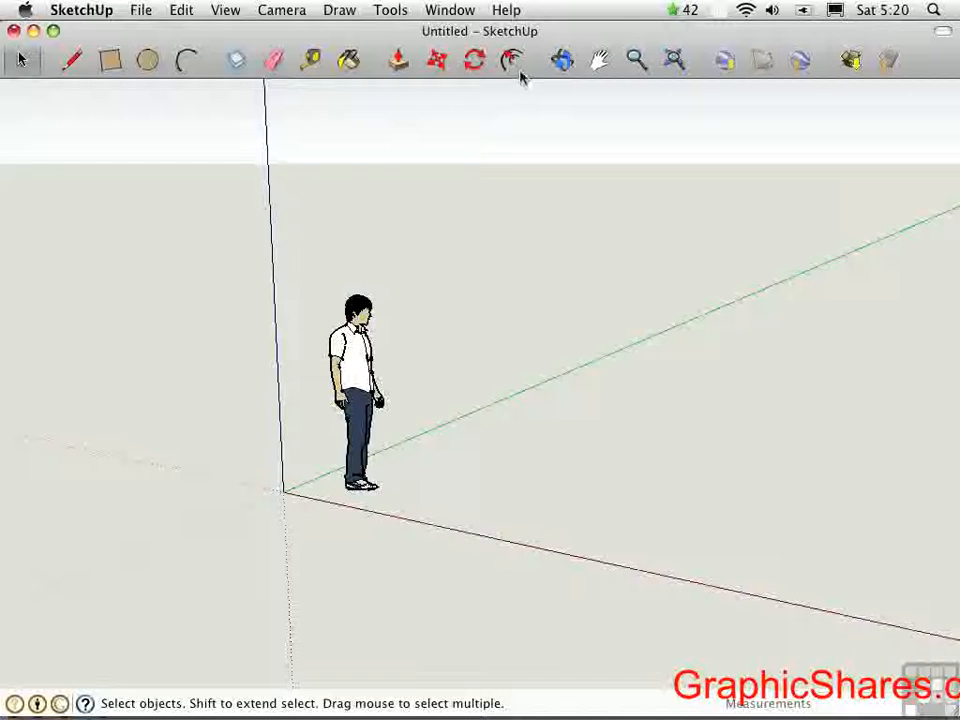
- Start customizing the toolbar and add the Shadows toggle and the Section Display tool to it
left_click(224, 12)
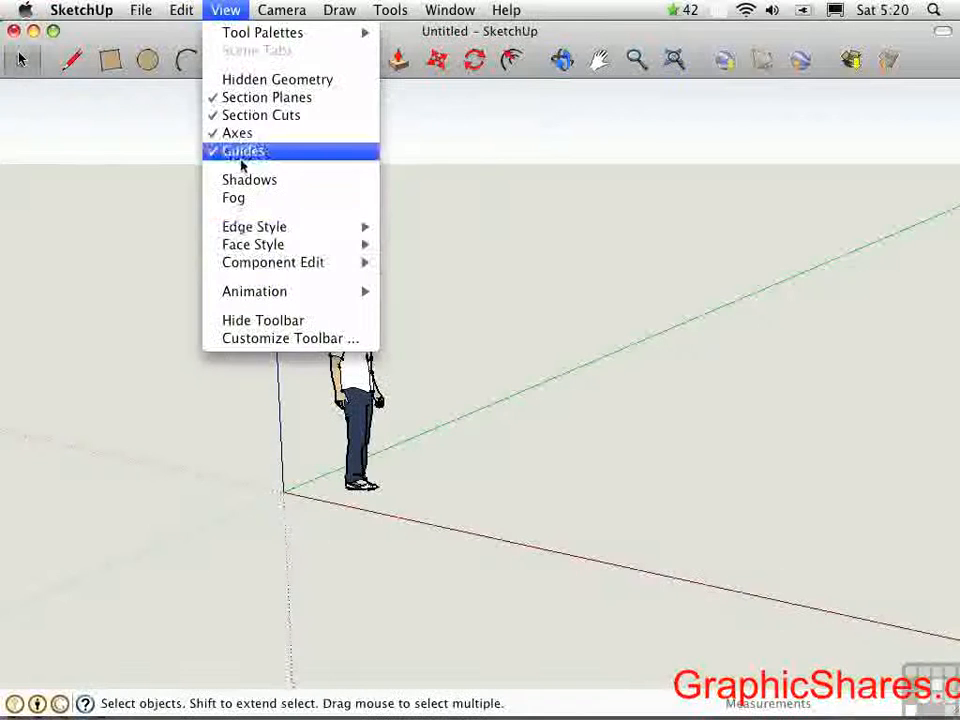
left_click(285, 340)
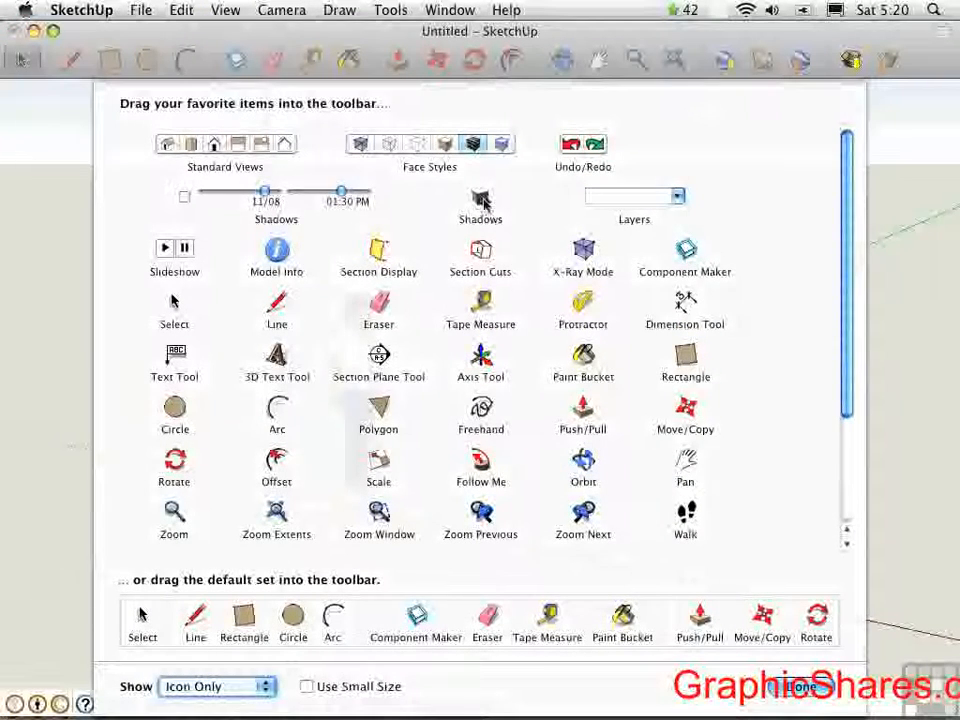
left_click_drag(502, 144, 548, 62)
left_click_drag(380, 253, 433, 62)
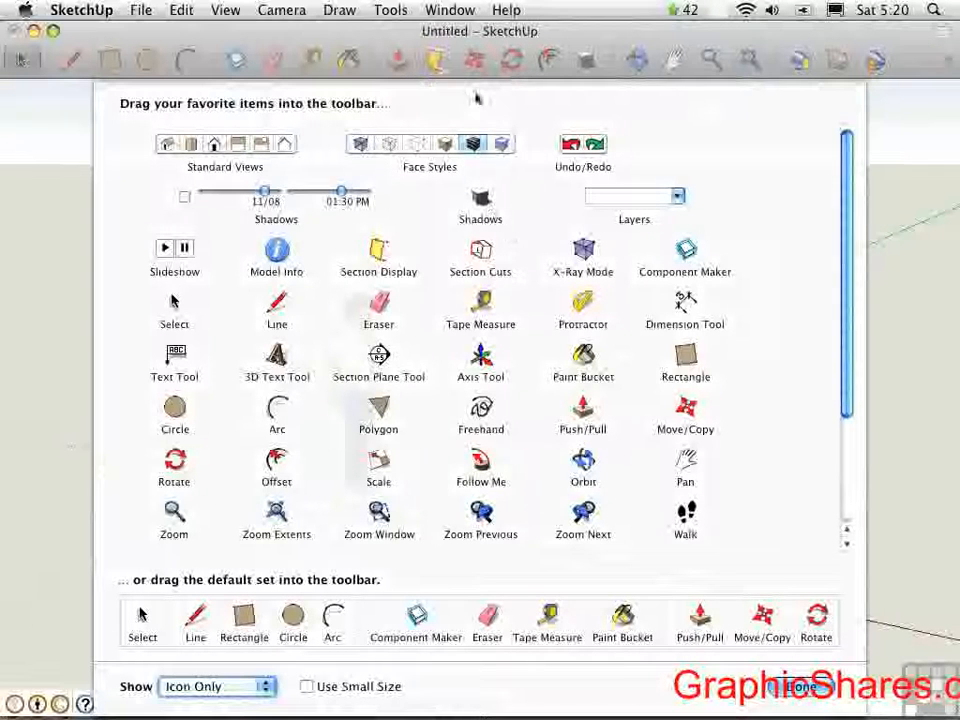
- Remove Move, Rotate, Offset and all the navigation, Google Earth and model-sharing tools from the toolbar
left_click_drag(476, 63, 479, 116)
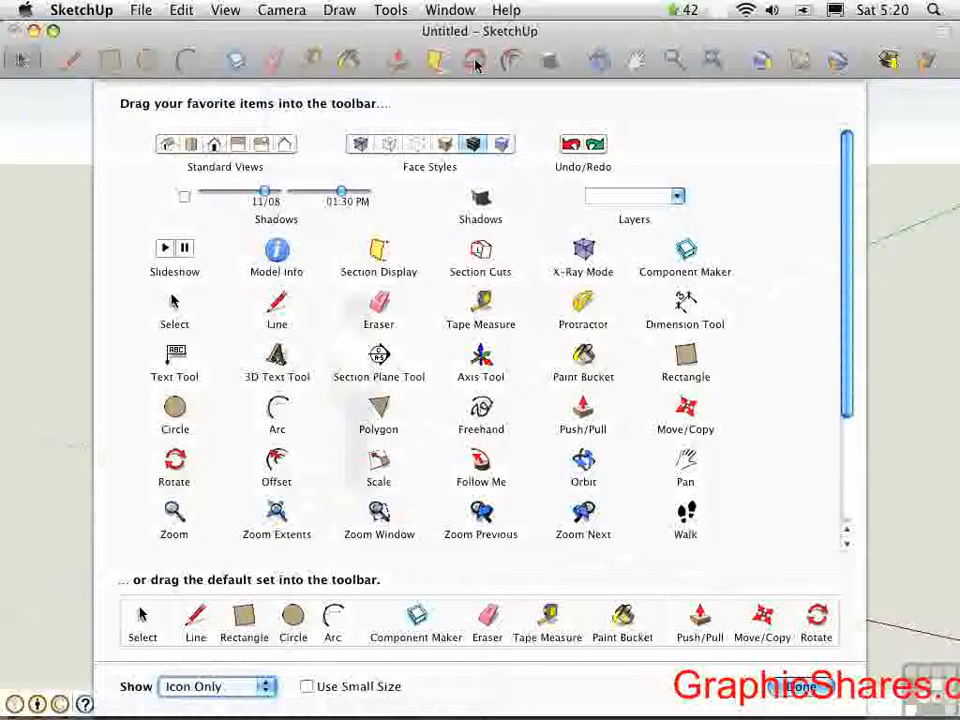
left_click_drag(475, 64, 465, 118)
left_click_drag(474, 65, 466, 119)
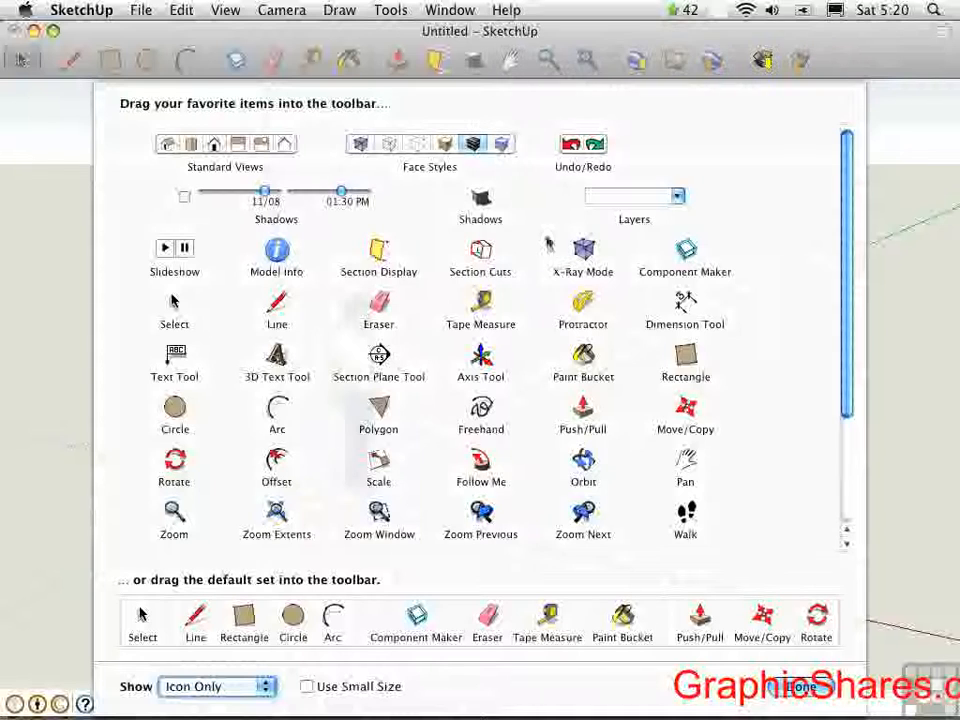
left_click_drag(794, 66, 786, 122)
left_click_drag(763, 64, 744, 101)
left_click_drag(710, 64, 713, 102)
left_click_drag(676, 64, 685, 105)
left_click_drag(641, 66, 653, 110)
left_click_drag(611, 72, 621, 108)
left_click_drag(580, 66, 560, 92)
left_click_drag(510, 62, 530, 98)
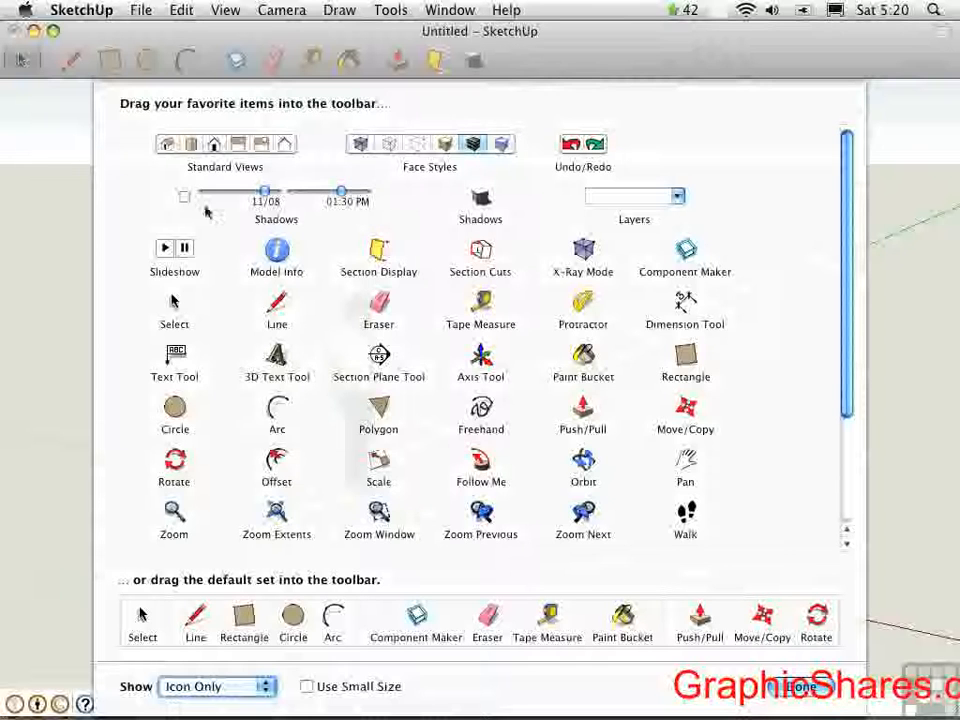
- Add the shadow date and time sliders and the Layers list to the toolbar's end
left_click_drag(240, 200, 545, 70)
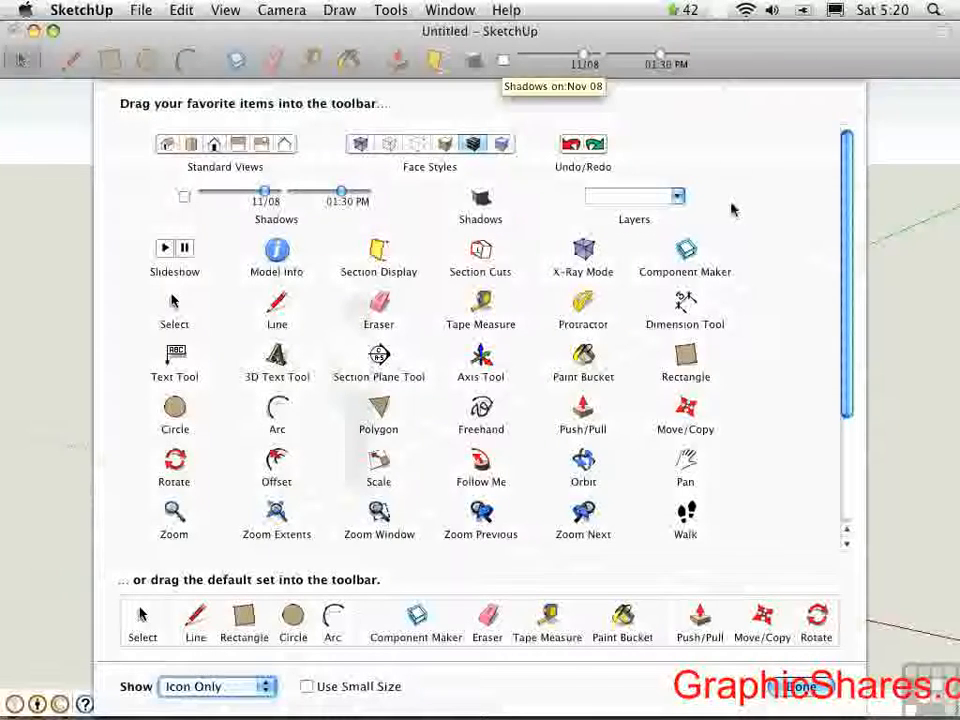
left_click_drag(677, 197, 770, 62)
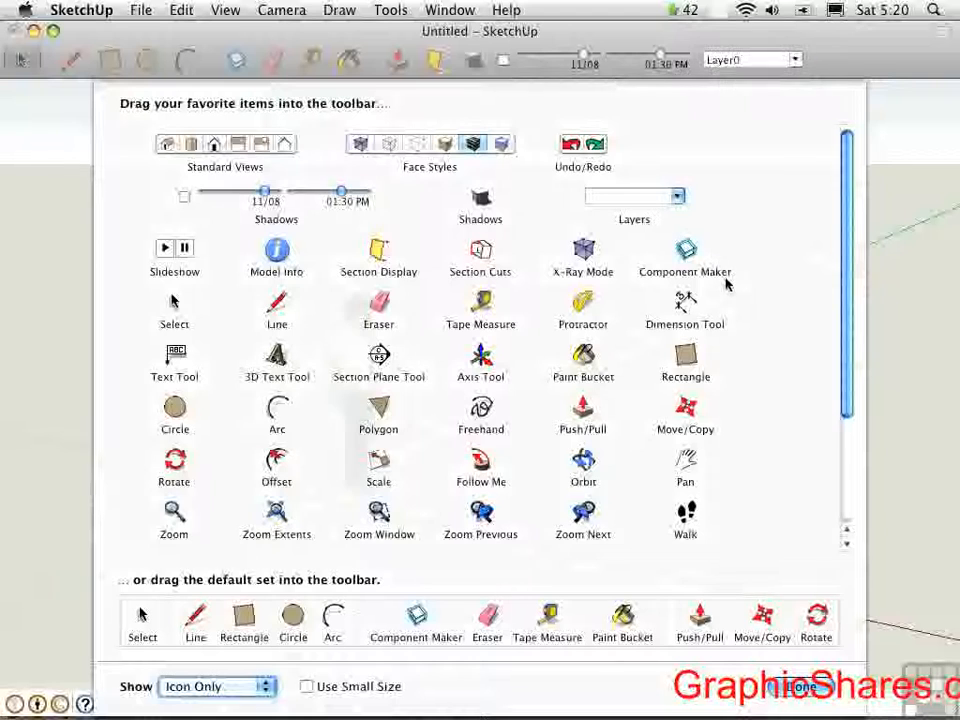
- Restore the toolbar to its default set of tools and finish customizing it
left_click_drag(851, 249, 853, 364)
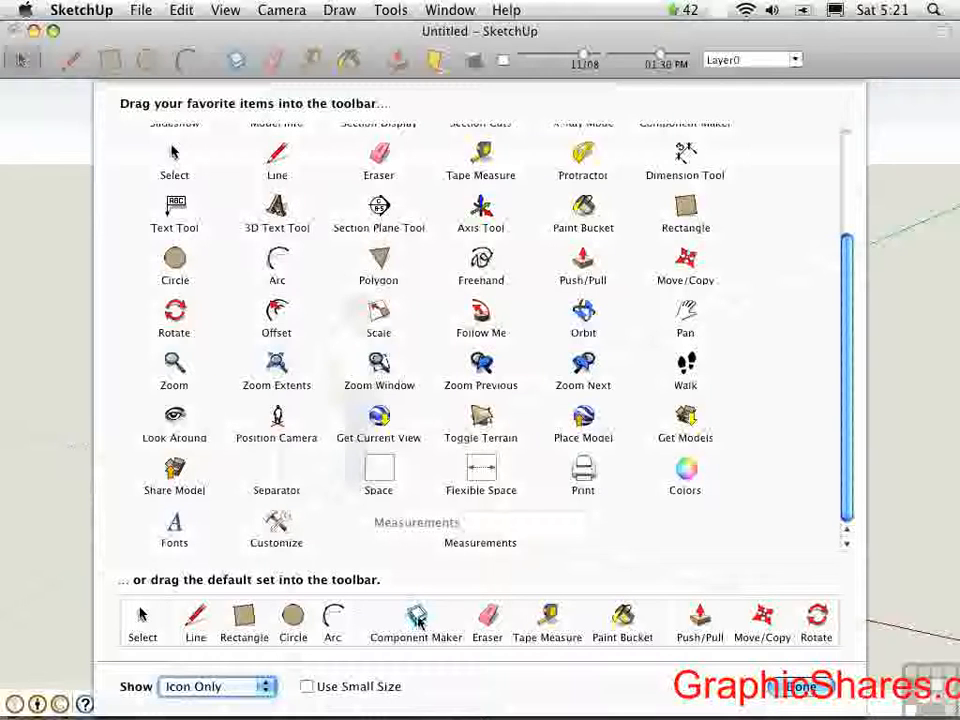
left_click_drag(418, 620, 348, 68)
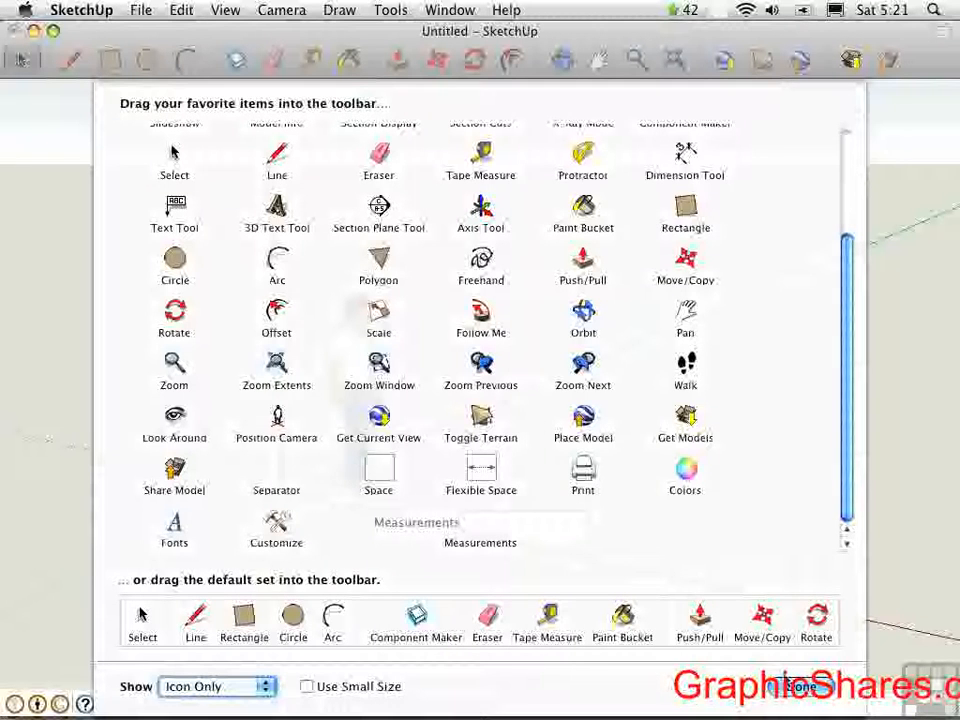
left_click(799, 688)
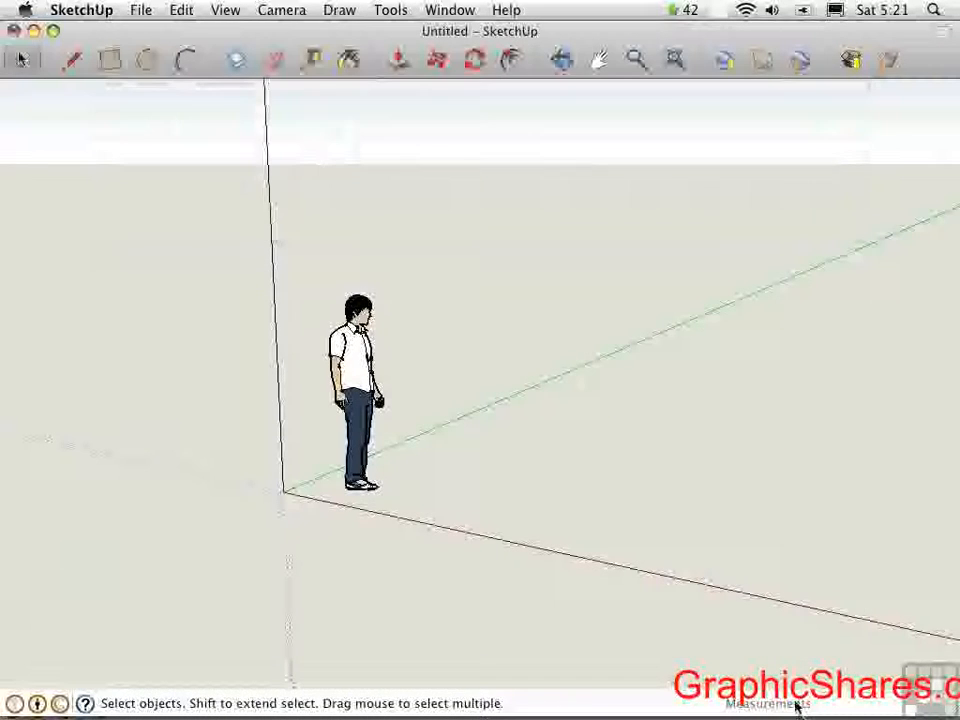
- Show the Large Tool Set palette and place it along the drawing area's left edge
left_click(225, 10)
mouse_move(227, 35)
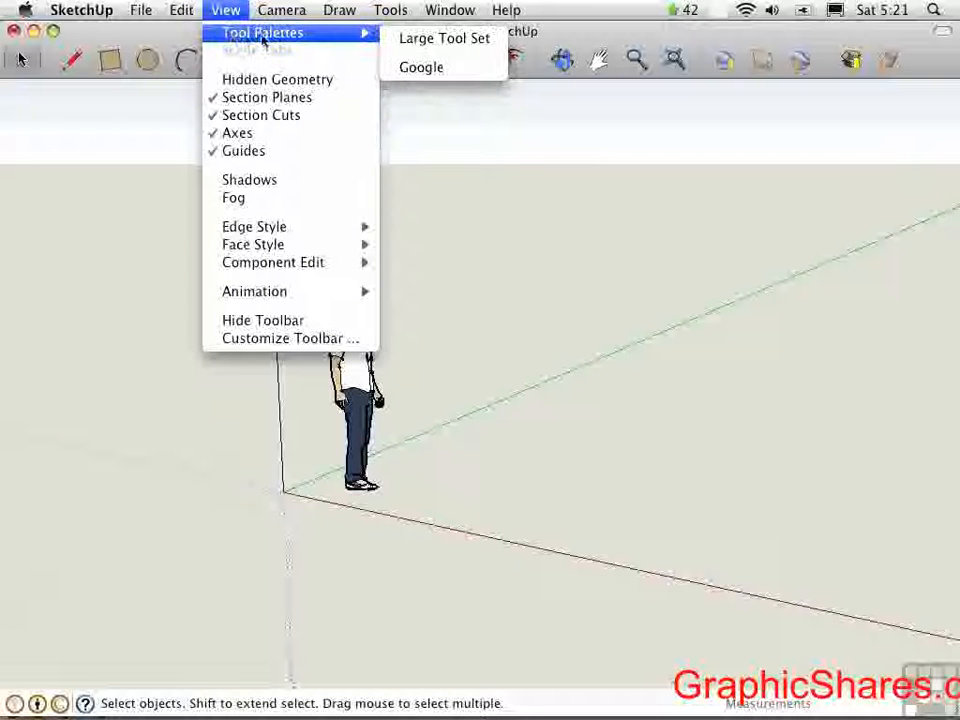
left_click(407, 42)
left_click_drag(45, 76, 55, 91)
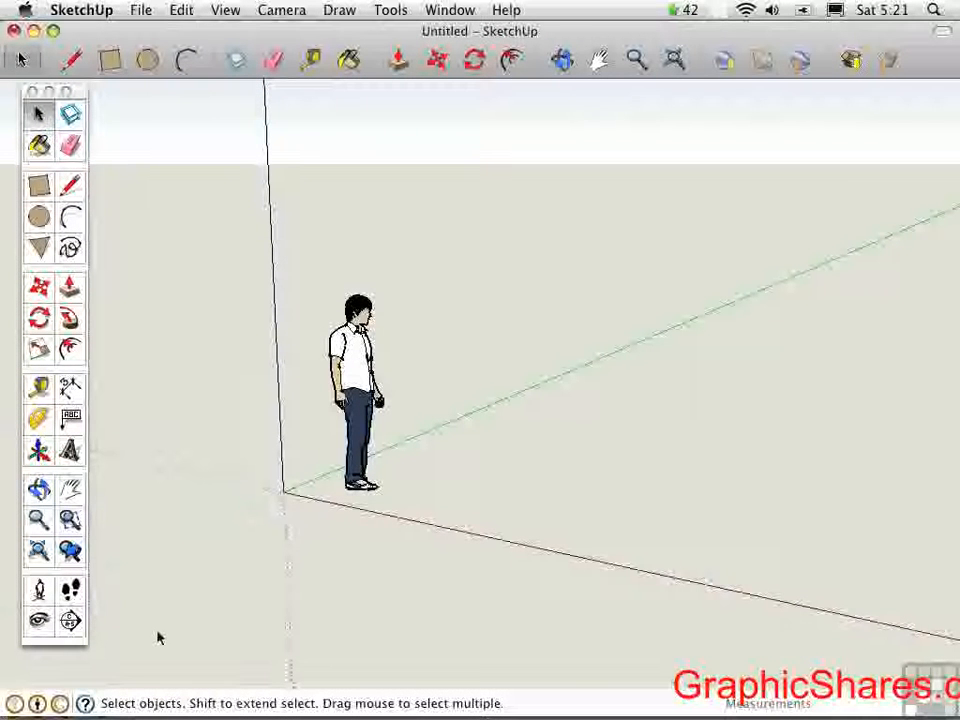
- Activate the Rectangle, Circle, Arc and Polygon tools in turn to compare the palette with the main toolbar
left_click(38, 189)
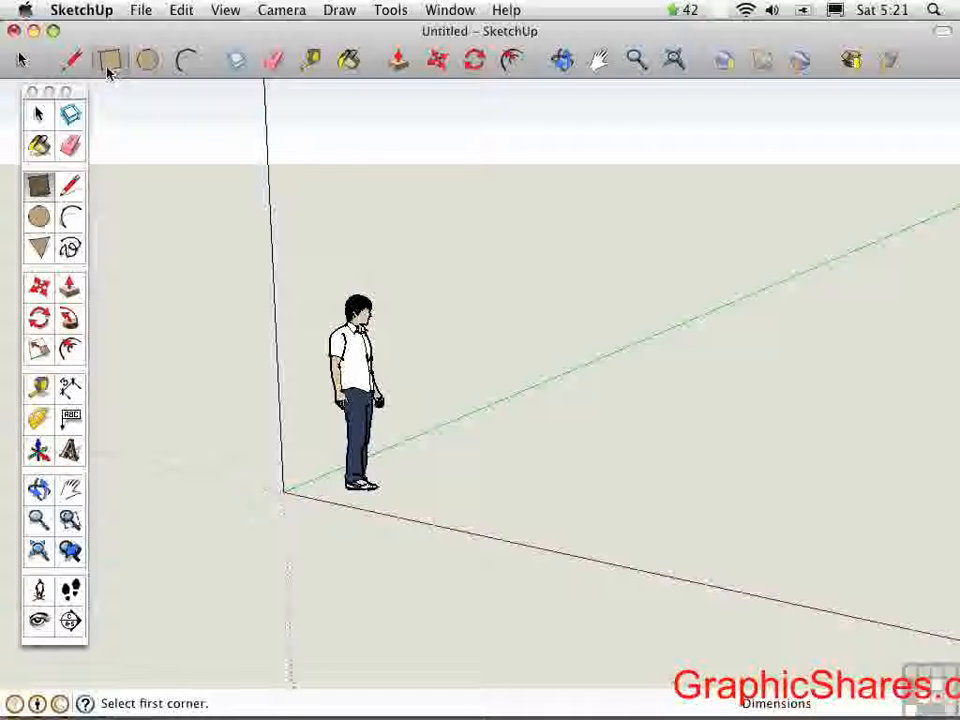
left_click(147, 62)
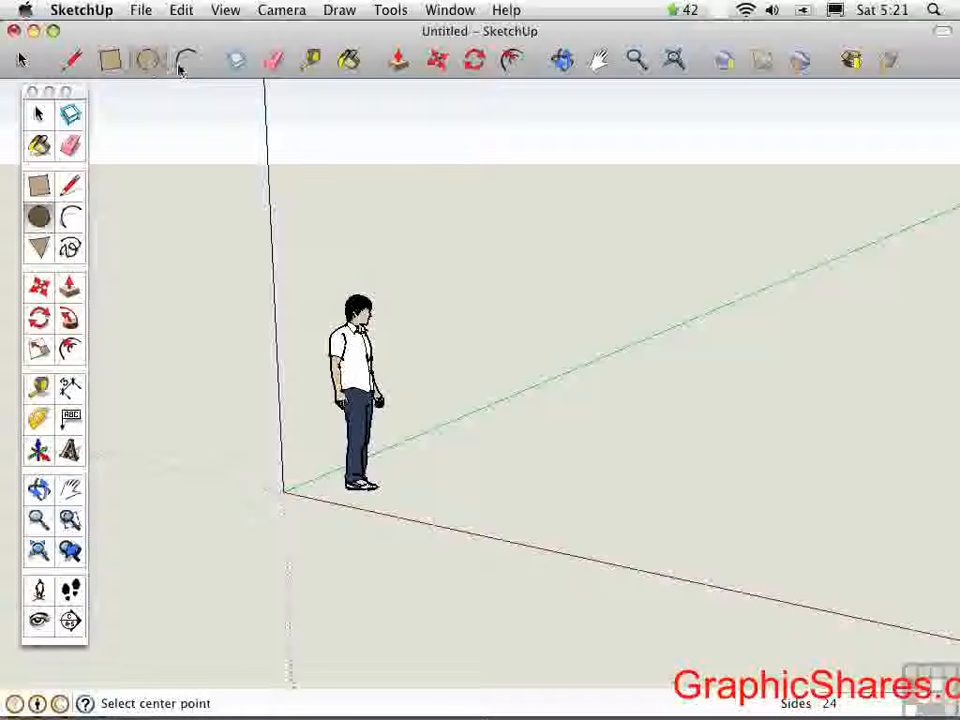
left_click(185, 62)
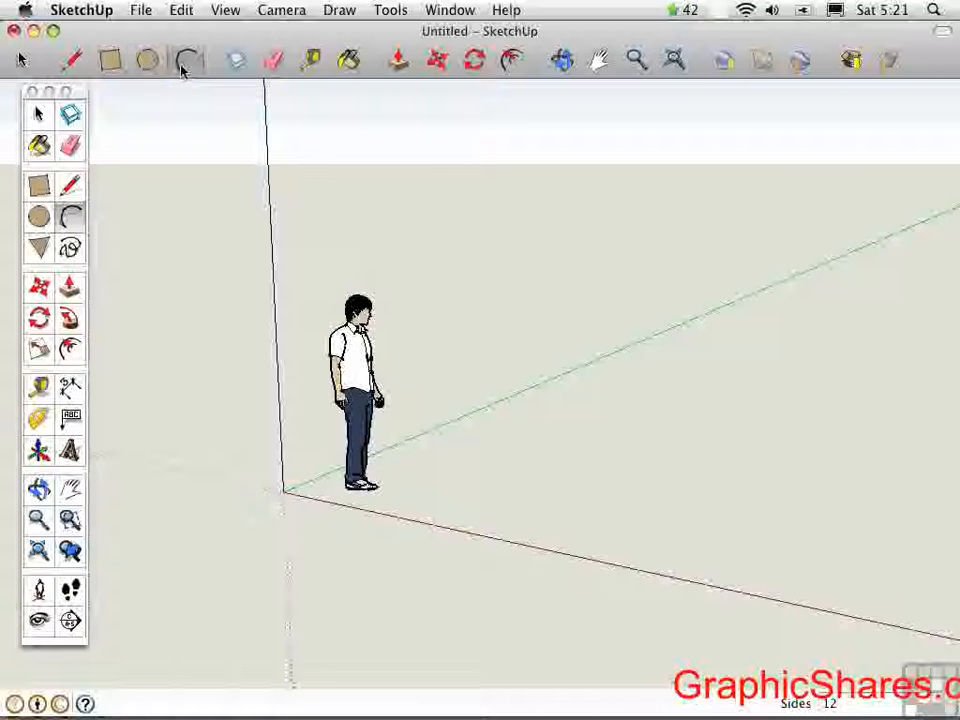
left_click(40, 248)
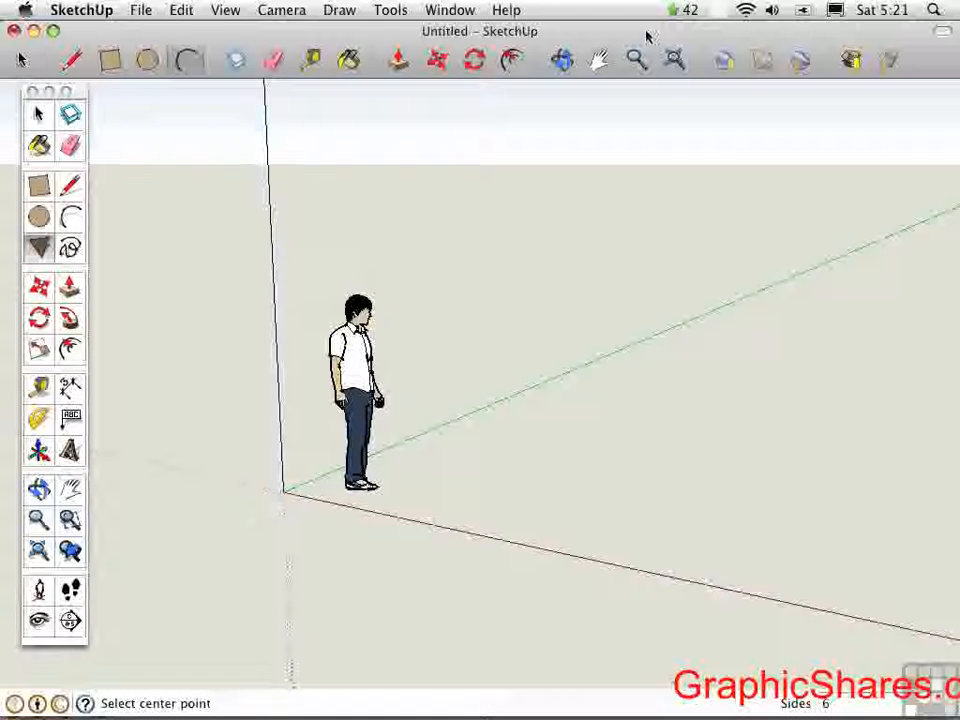
- Hide the main toolbar and shift the Large Tool Set palette slightly toward the upper-left corner
left_click(941, 32)
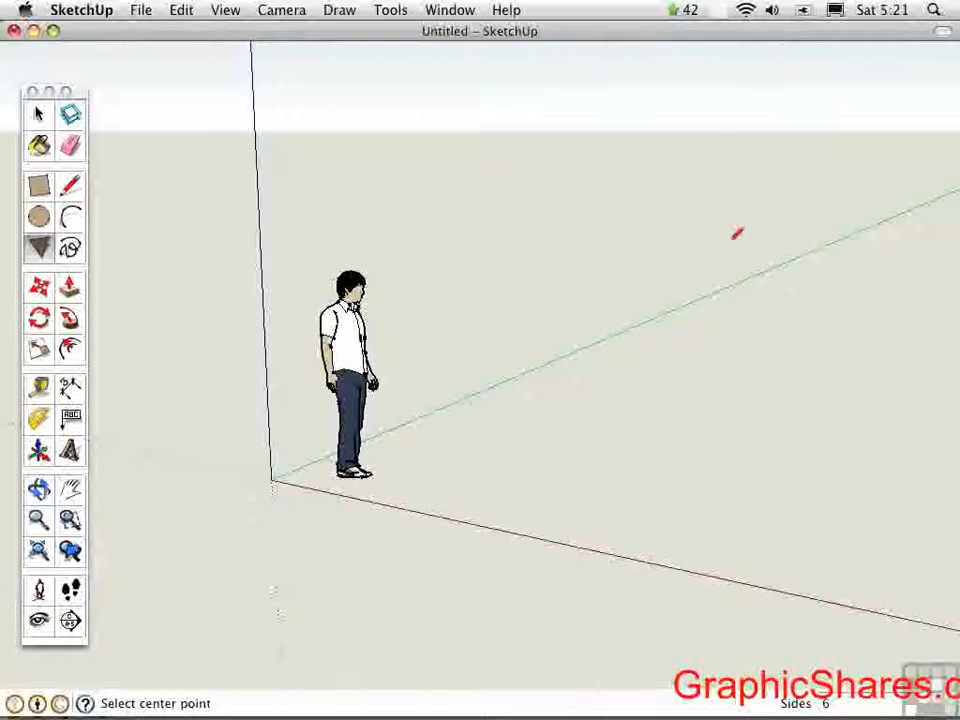
left_click_drag(77, 97, 73, 89)
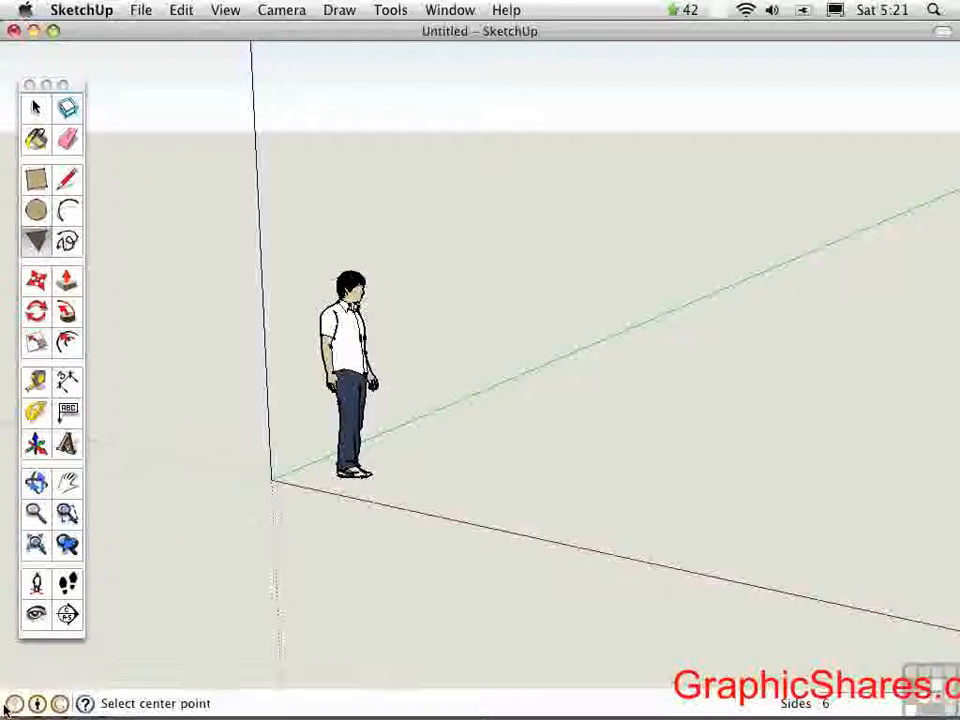
- Open the Instructor to view help for the Line, Arc and Rectangle tools, close it and return to Select
left_click(85, 703)
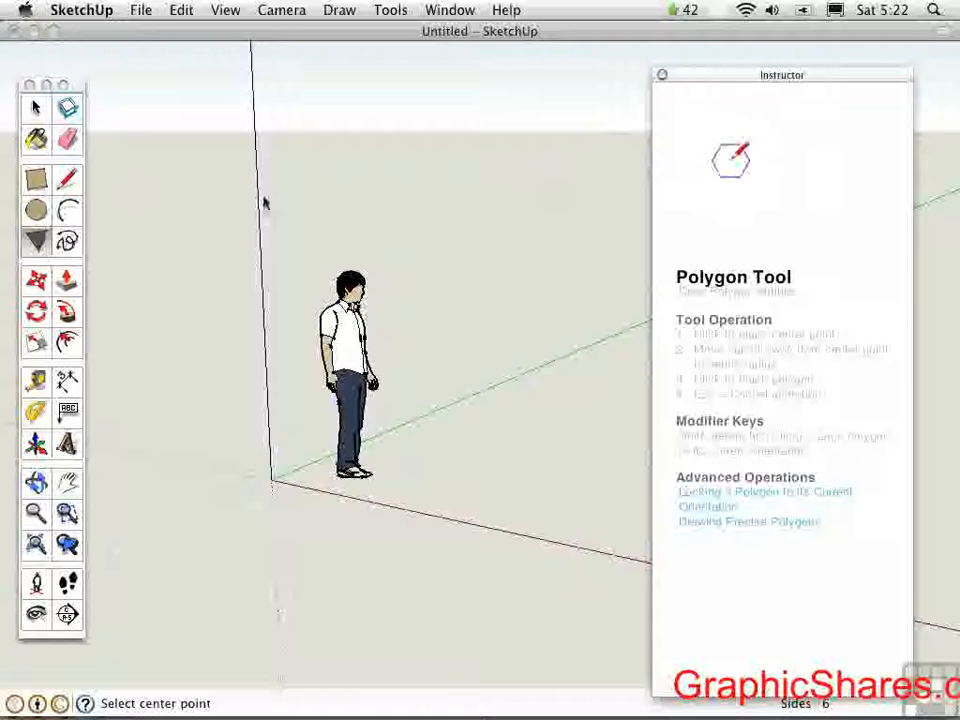
left_click(67, 178)
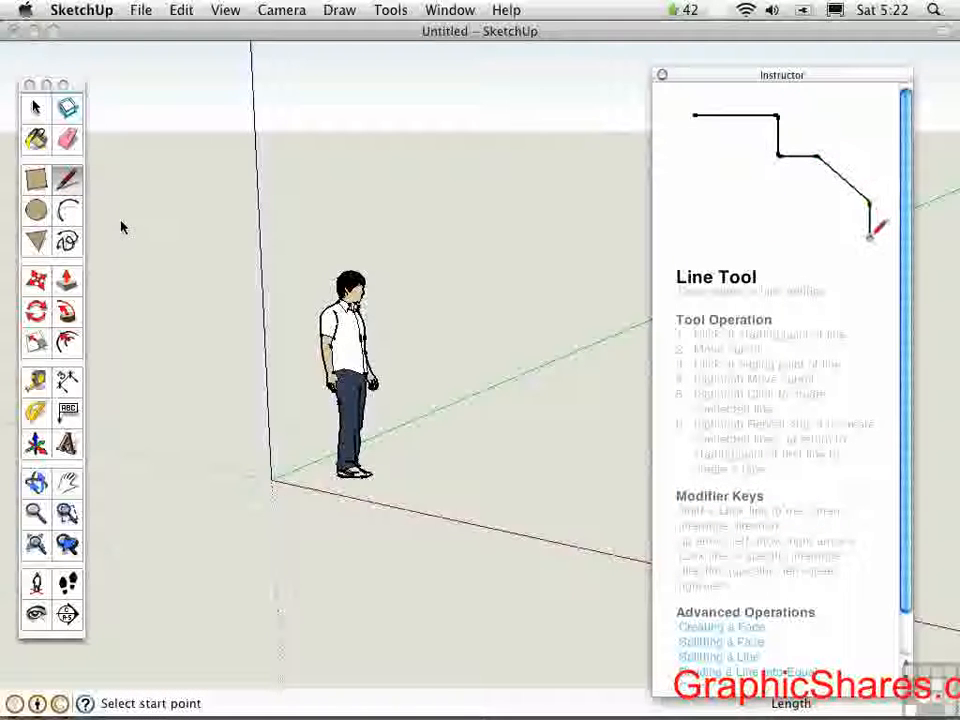
key("a")
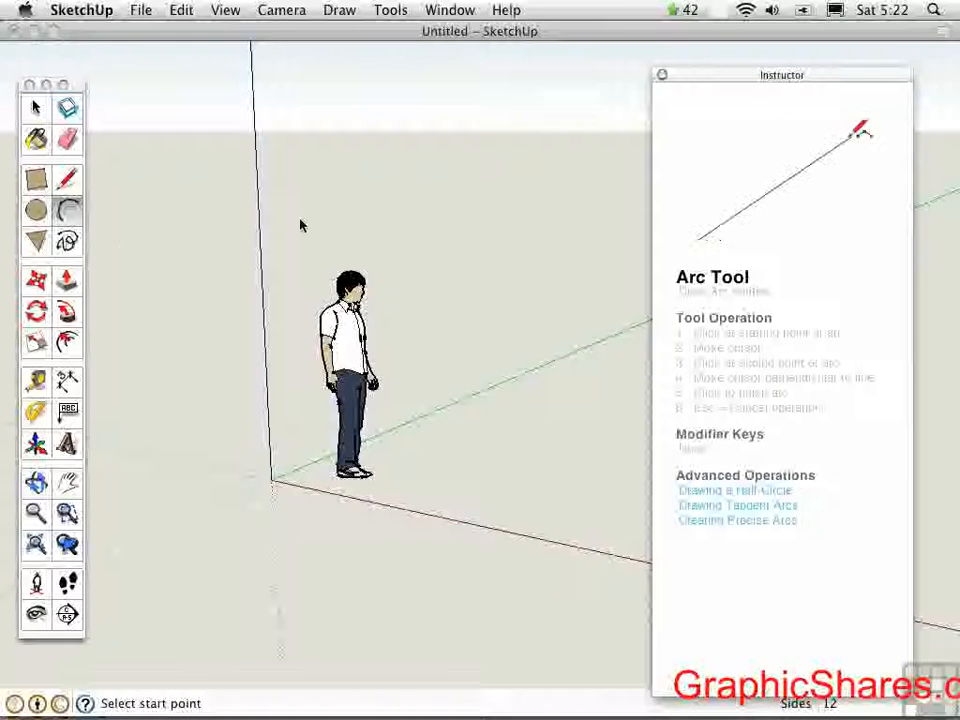
left_click(36, 180)
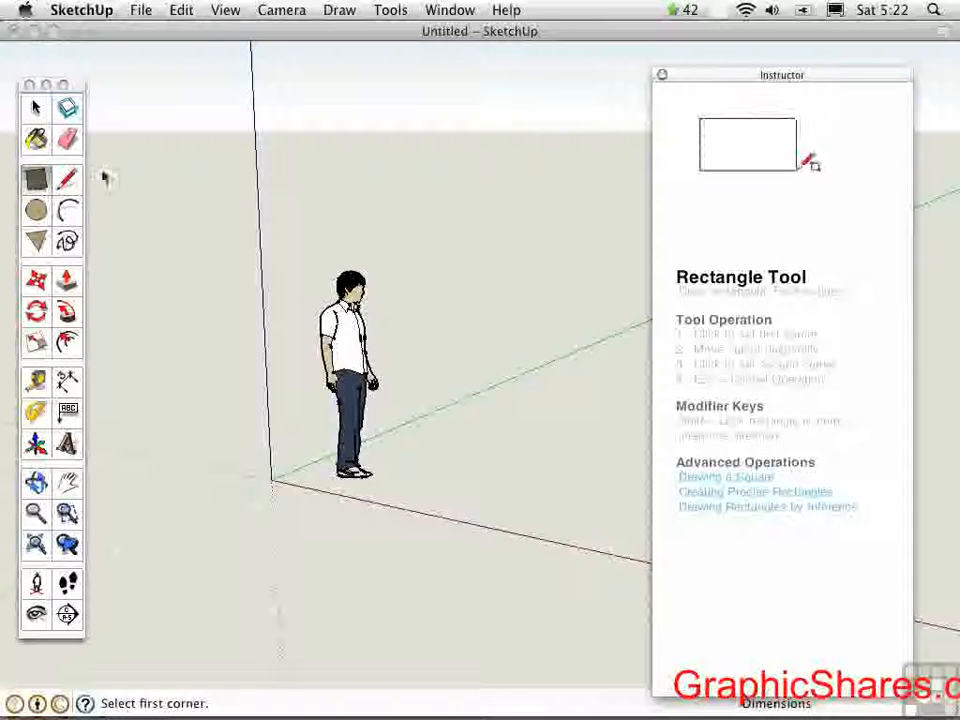
left_click(661, 76)
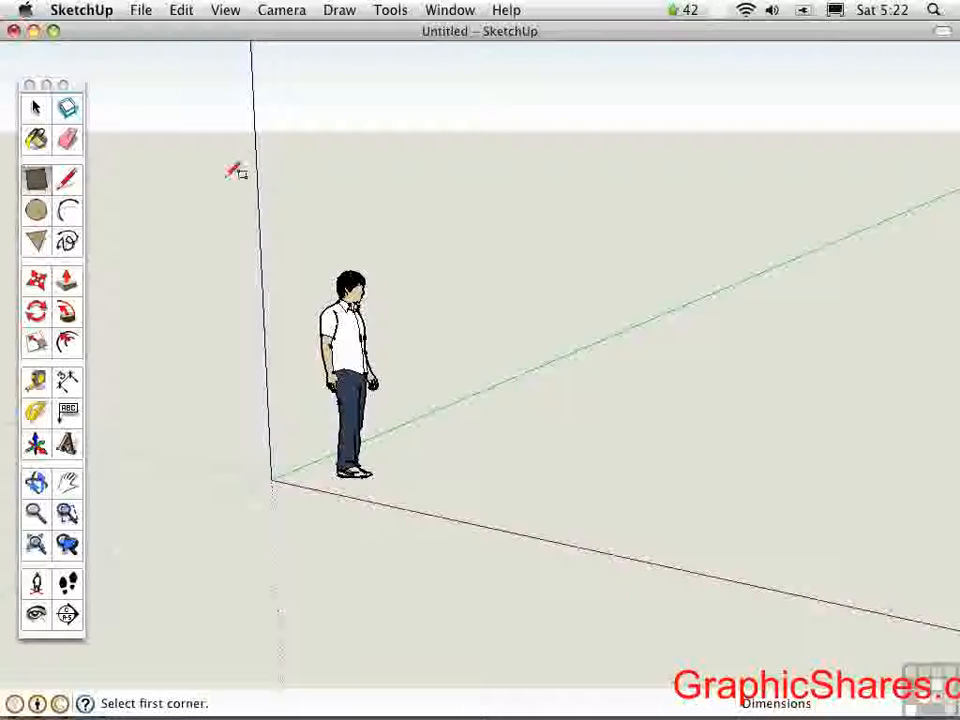
left_click(36, 112)
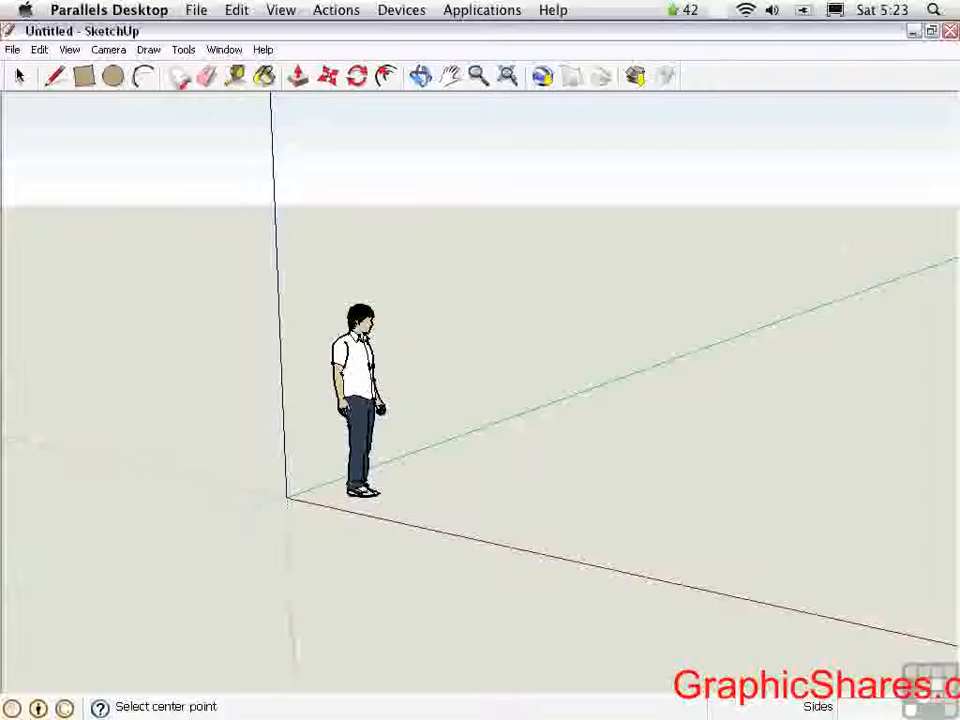
- In the Windows version of SketchUp, show the Large Tool Set toolbar and place it near the drawing area's left edge
left_click(178, 120)
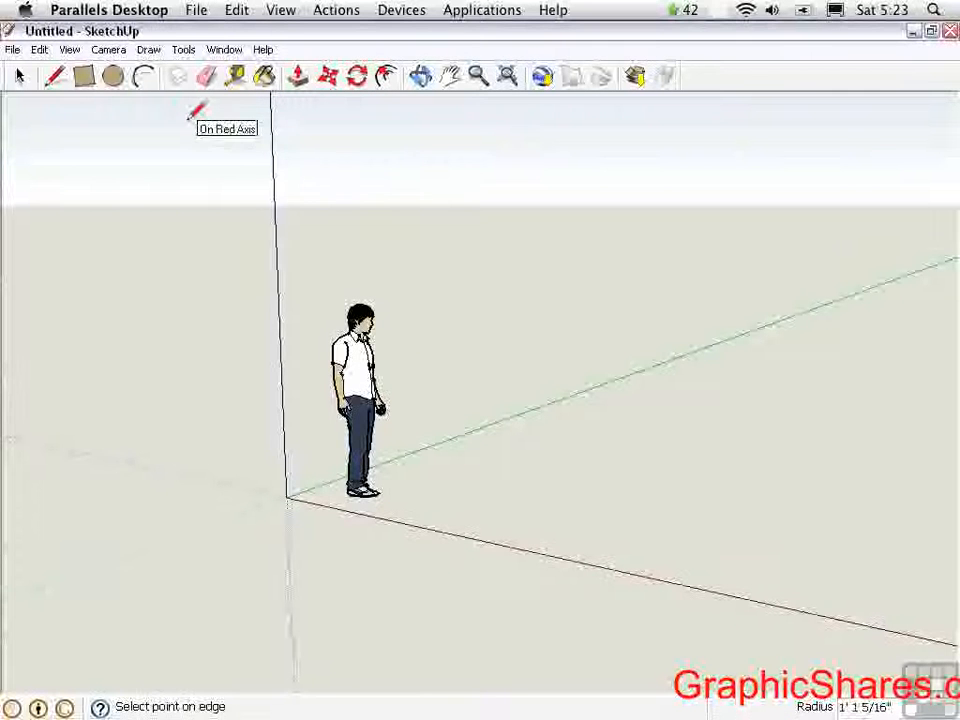
left_click(69, 50)
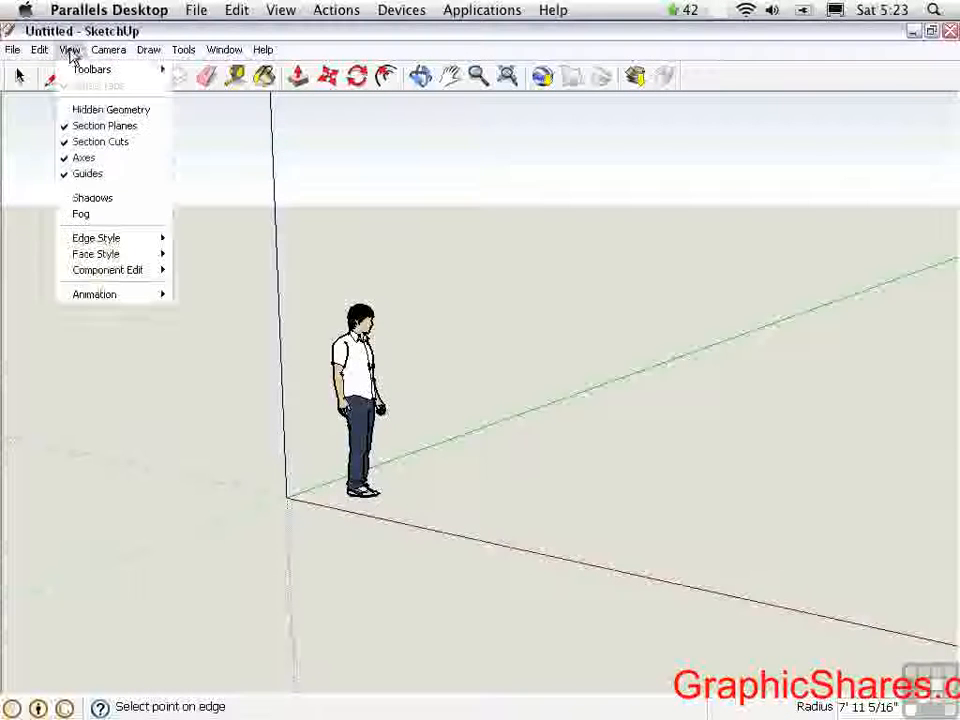
mouse_move(86, 74)
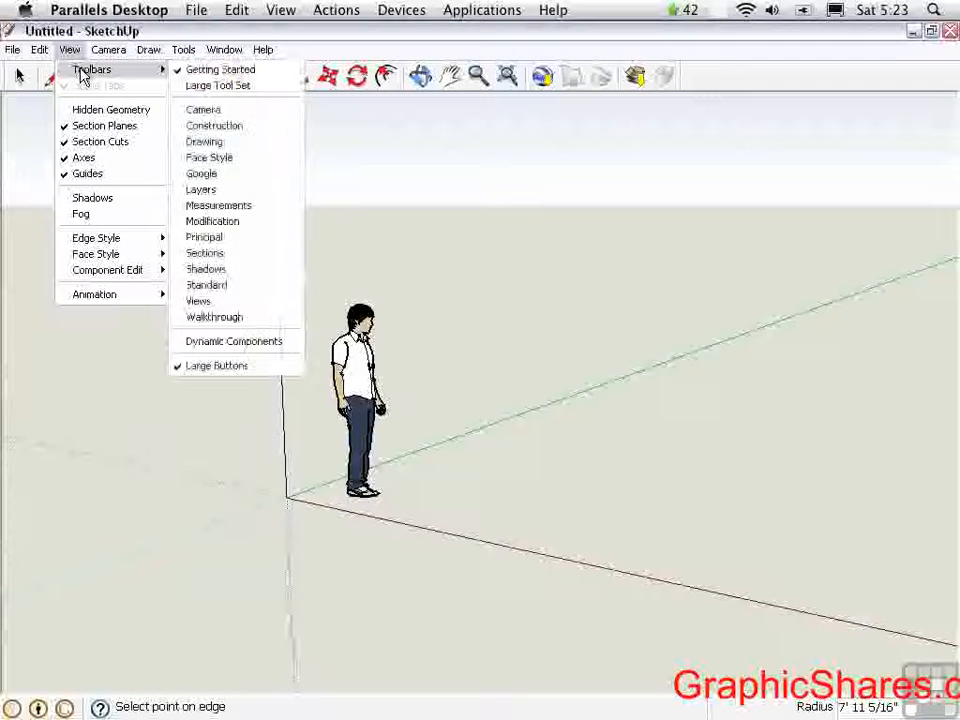
left_click(210, 86)
left_click_drag(54, 84, 72, 132)
- Try the Line and Circle tools, and hide the Getting Started toolbar
left_click(56, 77)
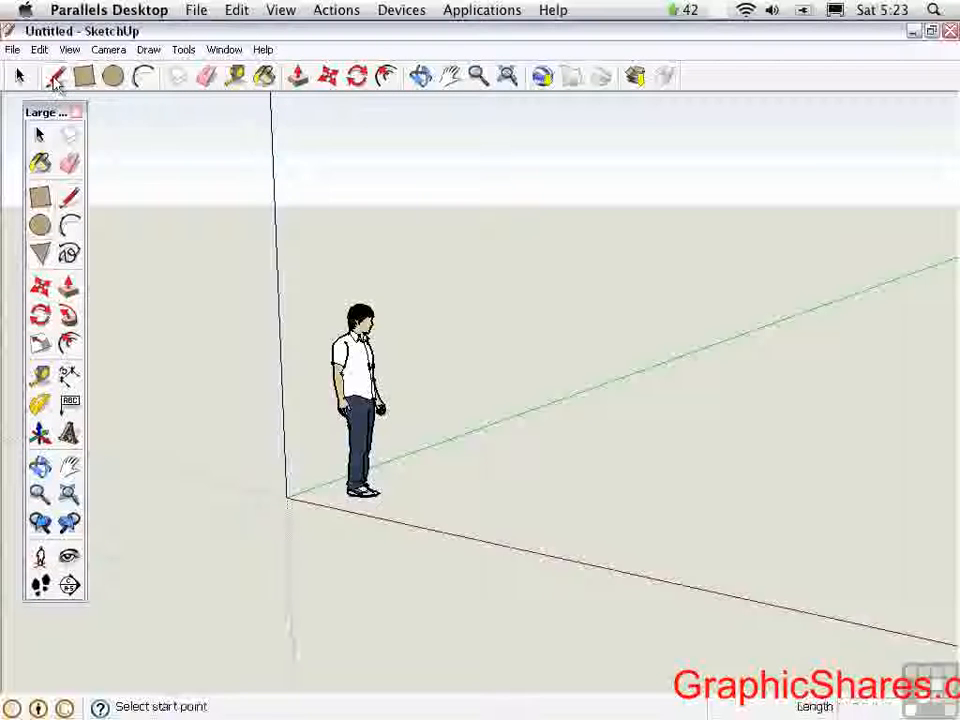
key("c")
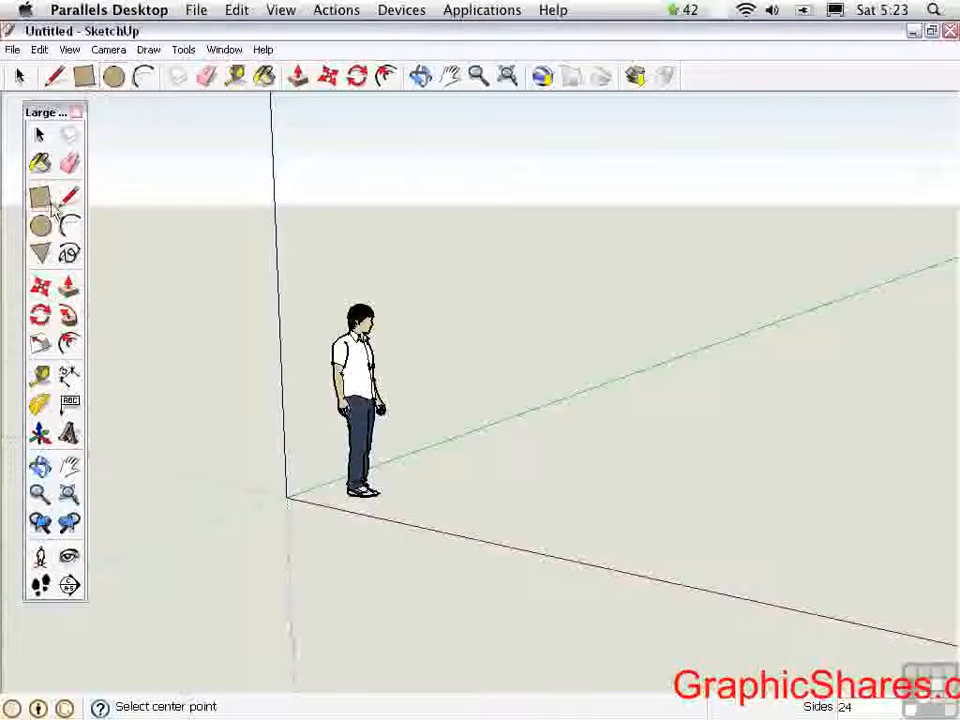
left_click(69, 49)
mouse_move(77, 72)
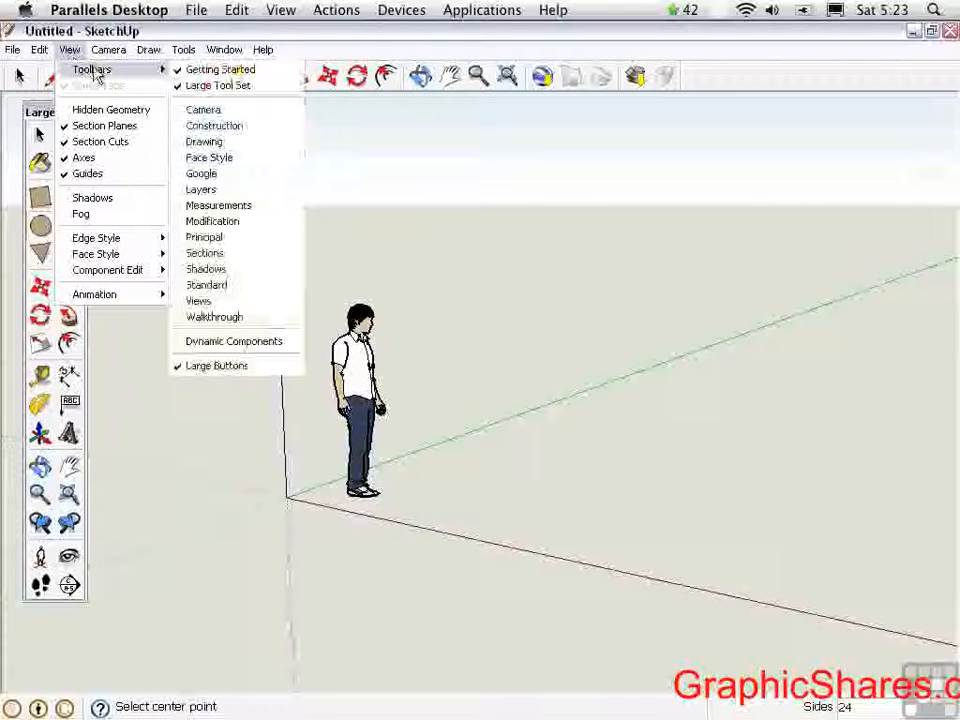
left_click(182, 69)
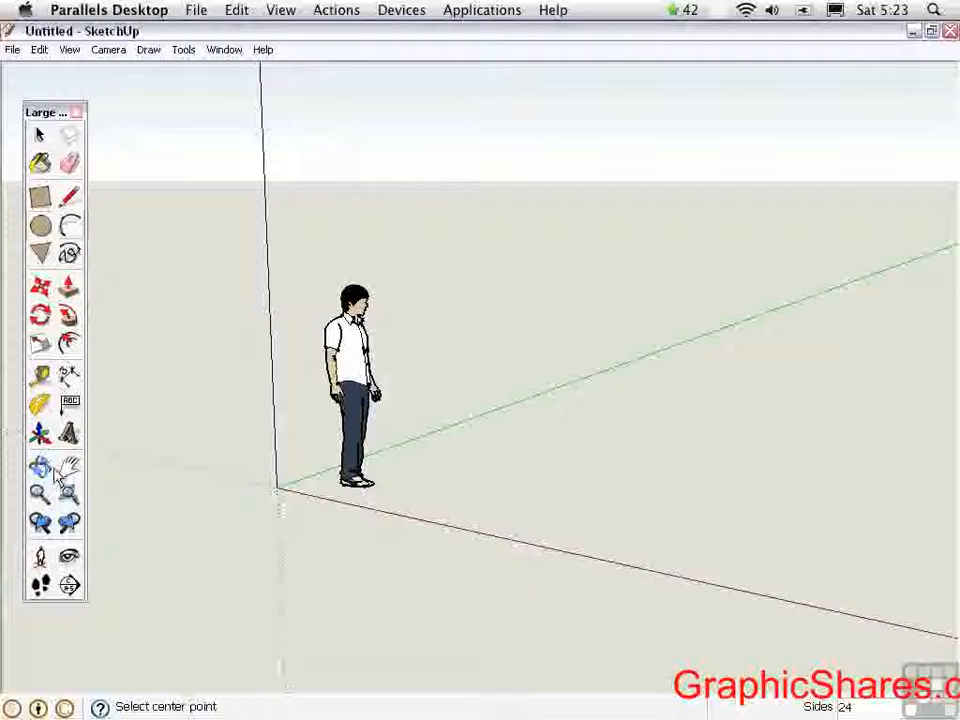
- Replace the Large Tool Set with the Drawing toolbar, placed in the drawing area's upper-left corner
left_click(72, 57)
mouse_move(82, 76)
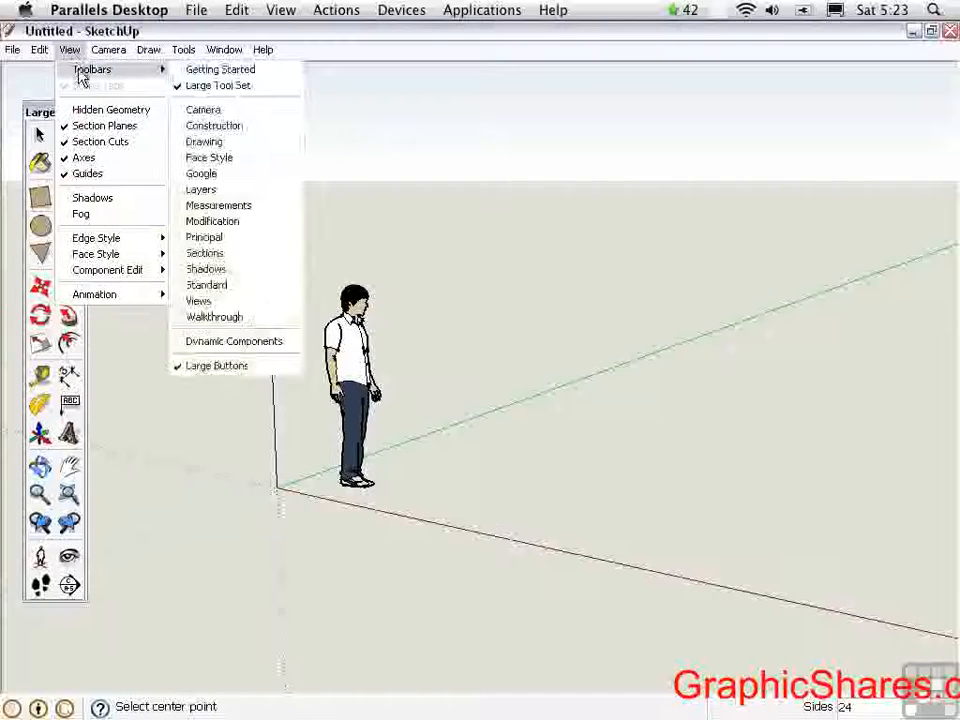
left_click(204, 141)
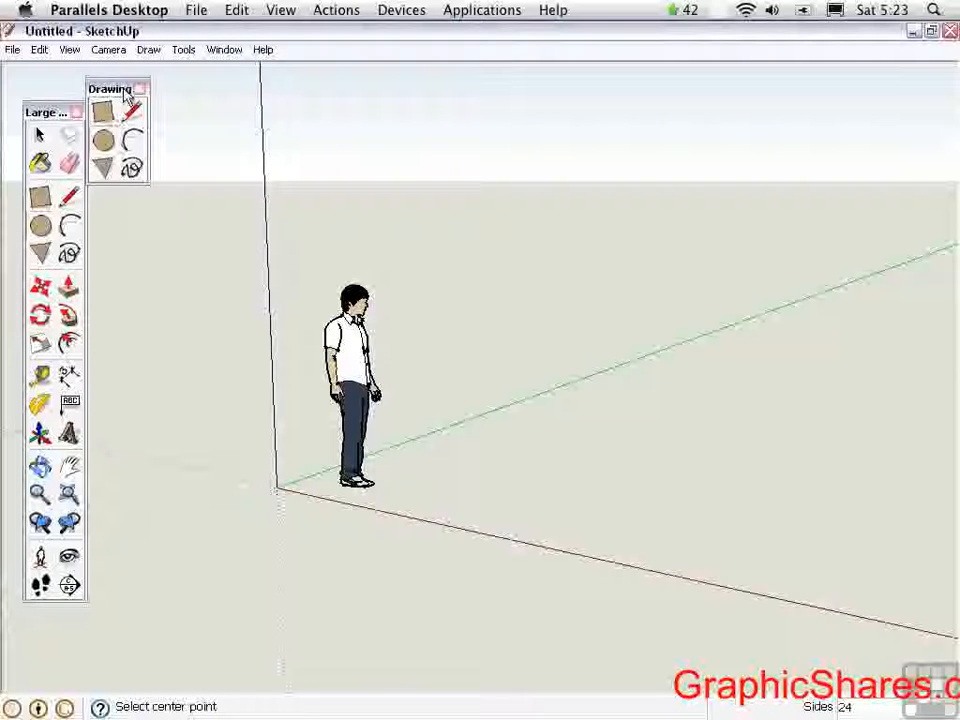
left_click_drag(125, 93, 145, 193)
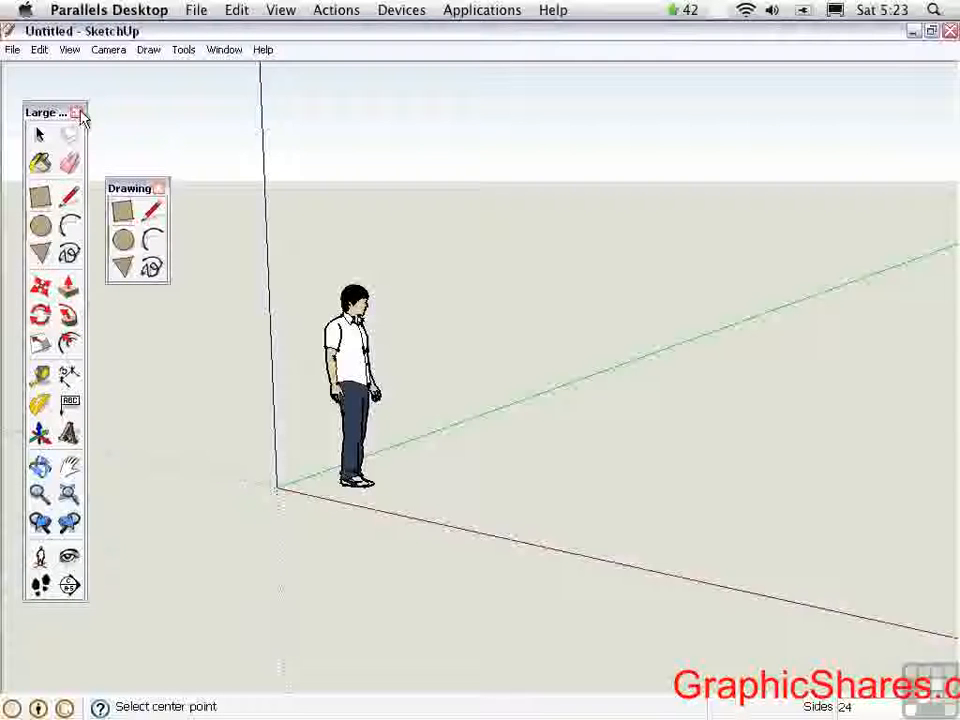
left_click(77, 113)
left_click_drag(140, 195, 50, 115)
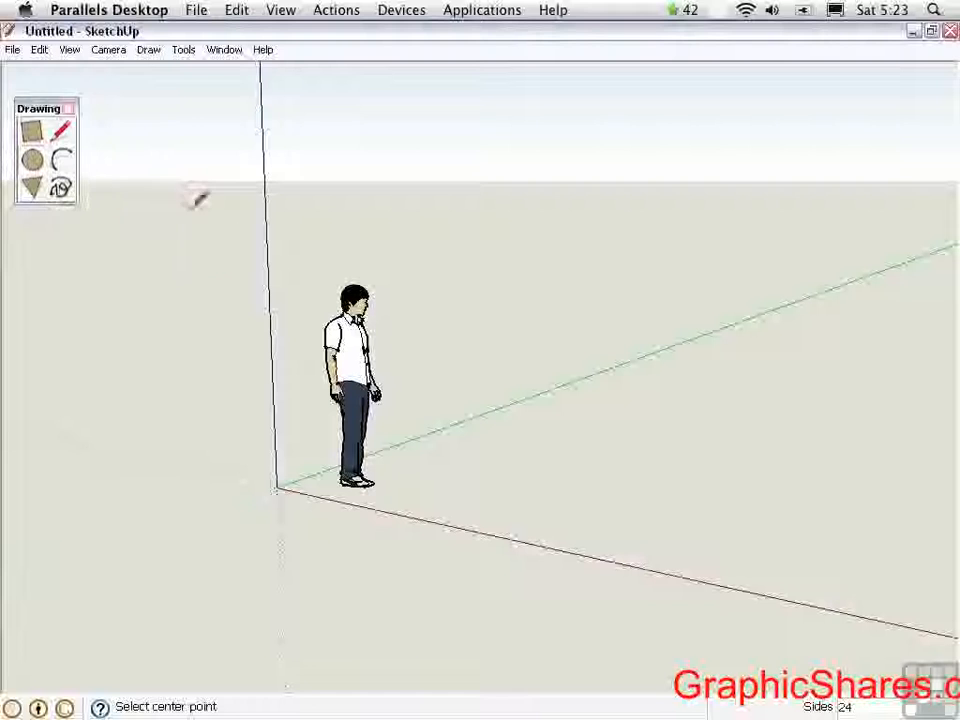
- Show the Modification toolbar, place it below the Drawing toolbar and reshape it into two columns
left_click(70, 52)
mouse_move(80, 76)
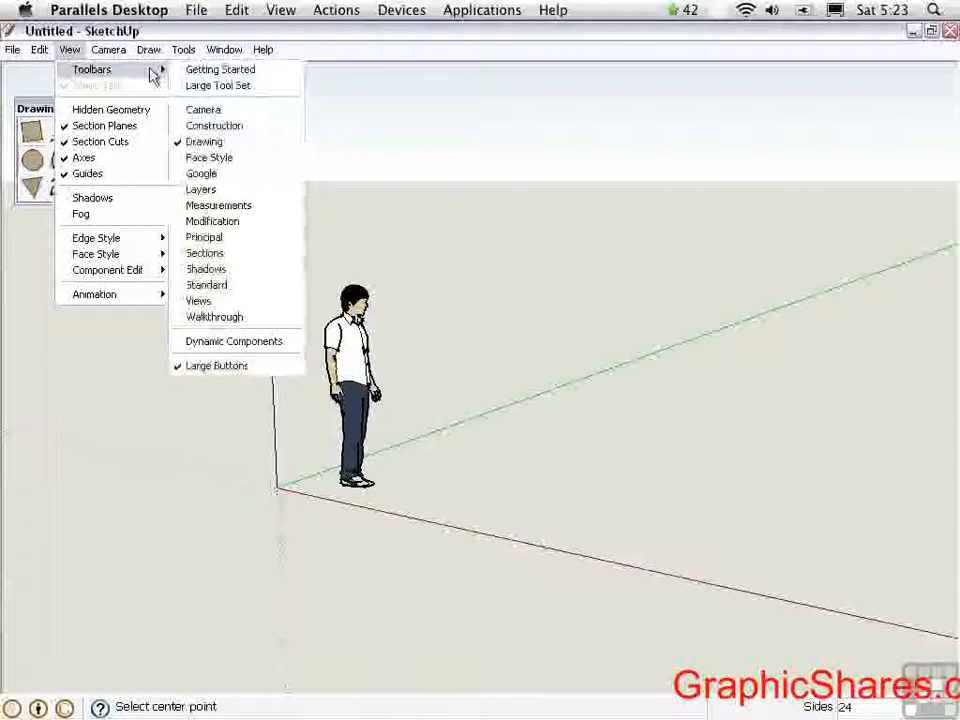
left_click(240, 222)
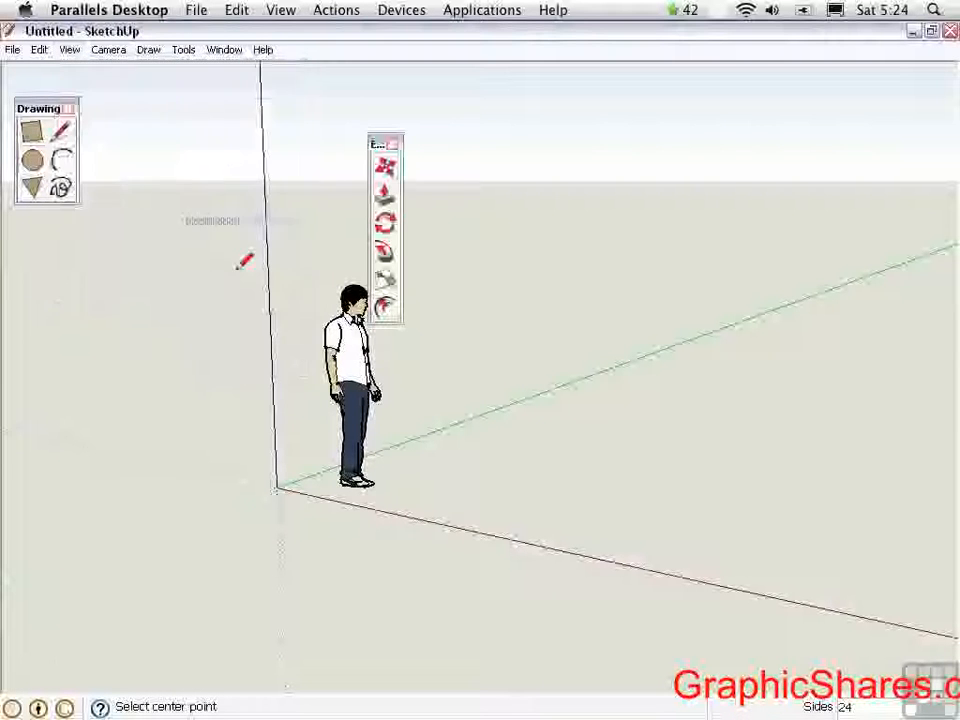
left_click_drag(390, 143, 130, 217)
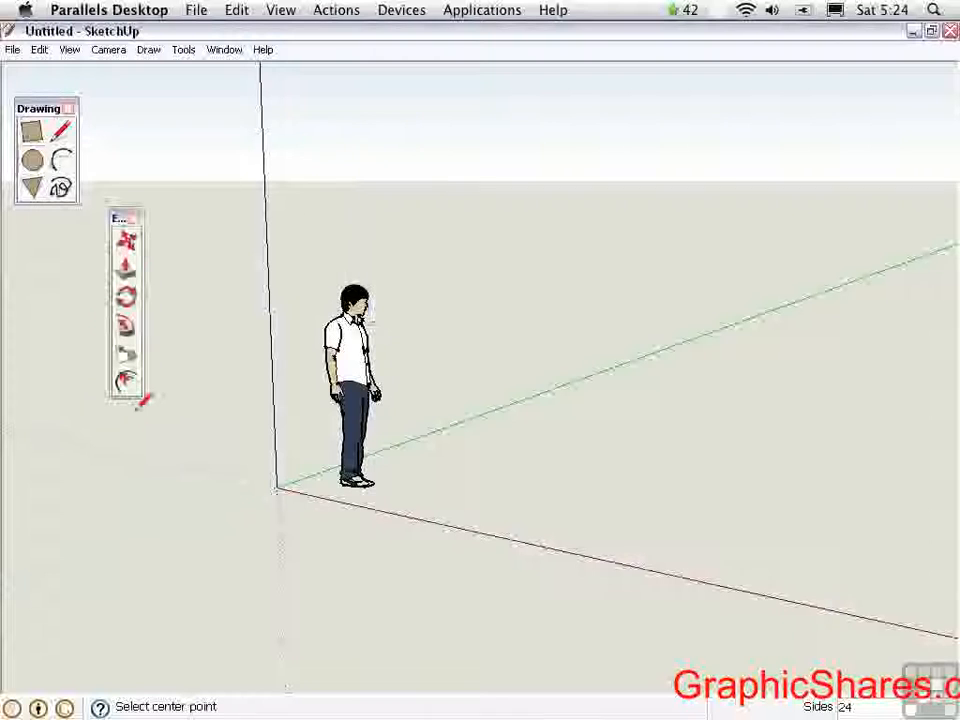
left_click_drag(141, 398, 176, 312)
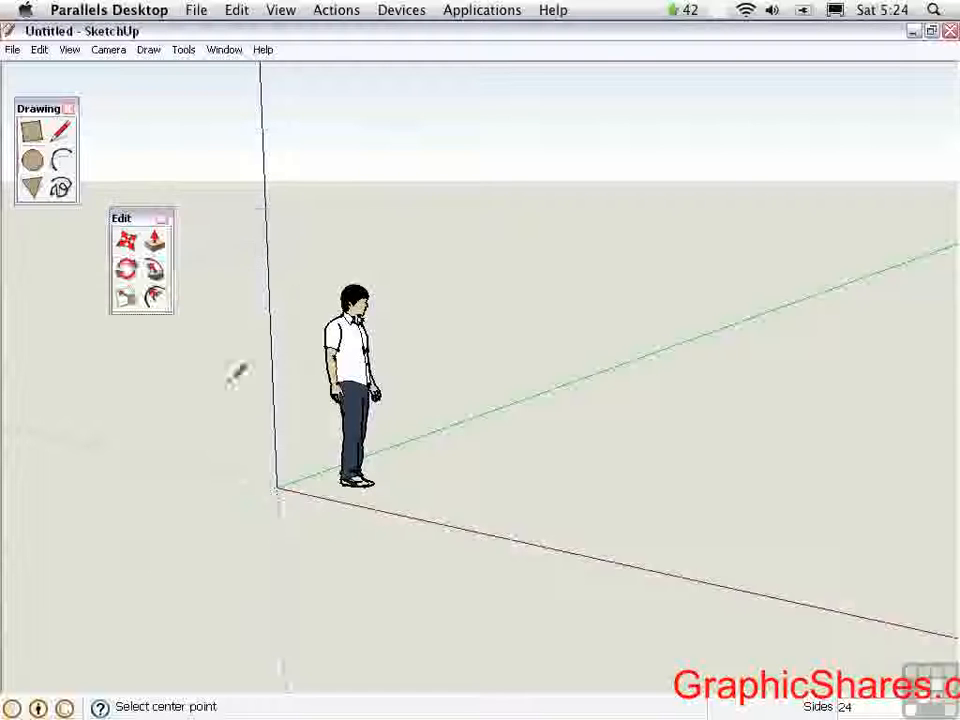
- Dock the Drawing and Edit toolbars along the left edge of the drawing area
left_click(40, 110)
mouse_move(25, 105)
left_mouse_down()
mouse_move(41, 139)
mouse_move(30, 120)
left_mouse_up()
mouse_move(118, 216)
left_mouse_down()
mouse_move(30, 237)
mouse_move(30, 250)
left_mouse_up()
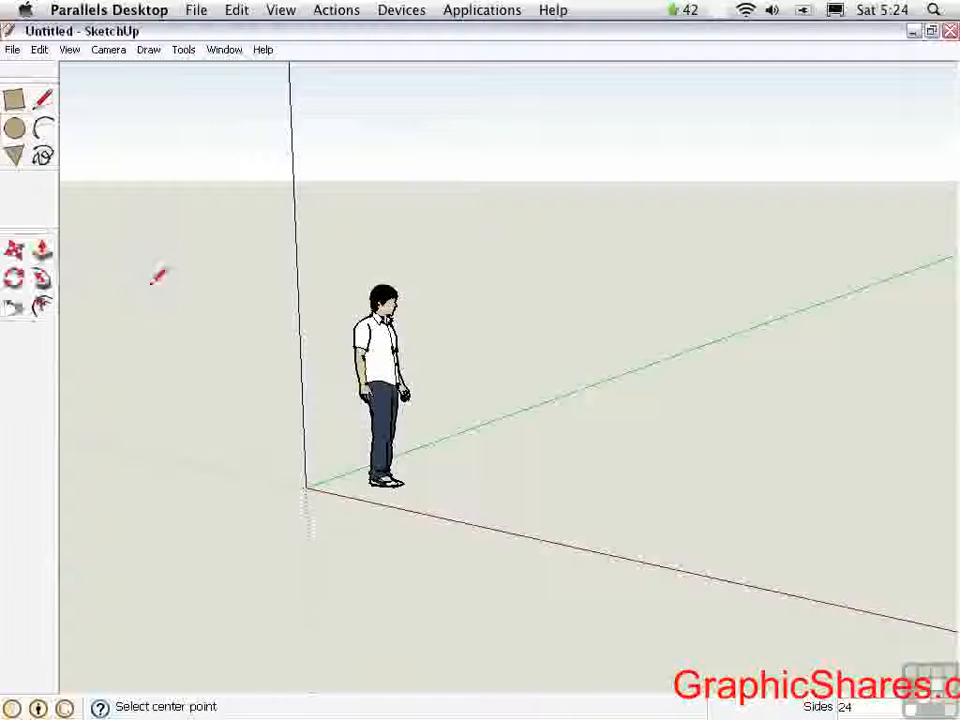
- Undock the Drawing and Edit toolbars from the edge and close both
left_click_drag(28, 85, 30, 66)
mouse_move(30, 242)
left_mouse_down()
mouse_move(21, 167)
mouse_move(26, 160)
mouse_move(79, 178)
mouse_move(85, 157)
left_mouse_up()
mouse_move(28, 72)
left_mouse_down()
mouse_move(26, 64)
mouse_move(236, 131)
left_mouse_up()
left_click(160, 175)
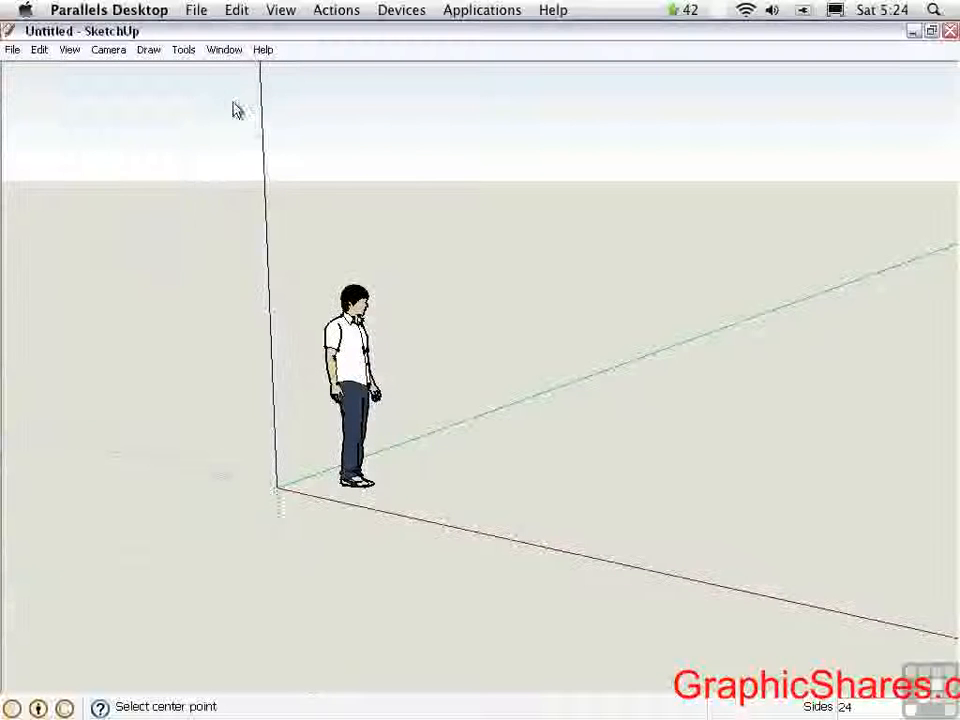
left_click(257, 110)
- Show the Large Tool Set toolbar again and place it in the drawing area's upper-left corner
left_click(69, 49)
mouse_move(79, 75)
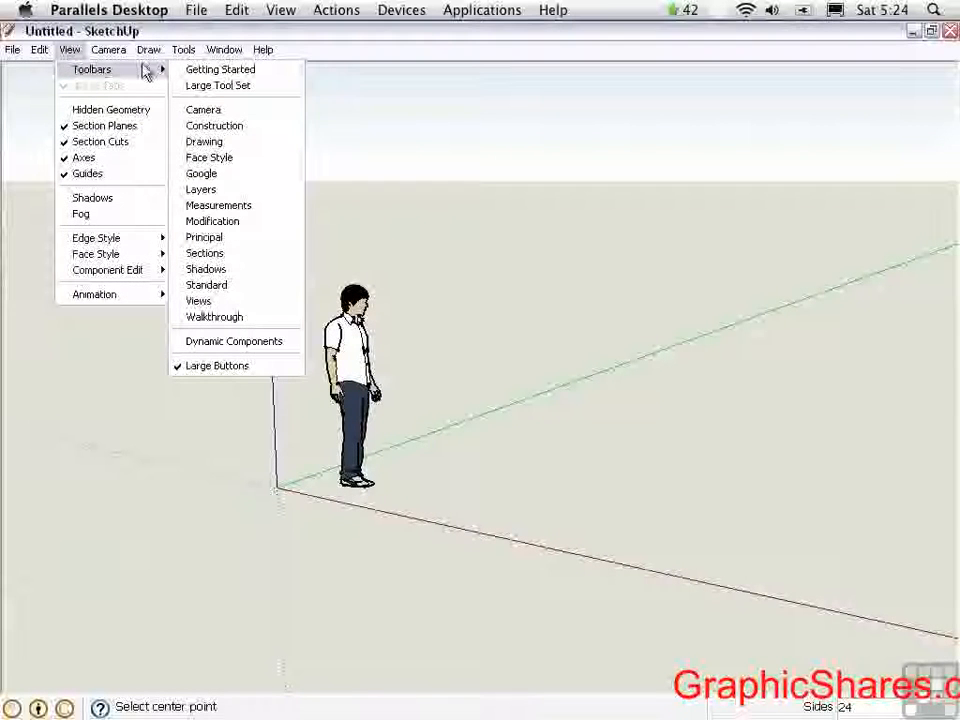
left_click(196, 87)
left_click_drag(56, 116, 45, 108)
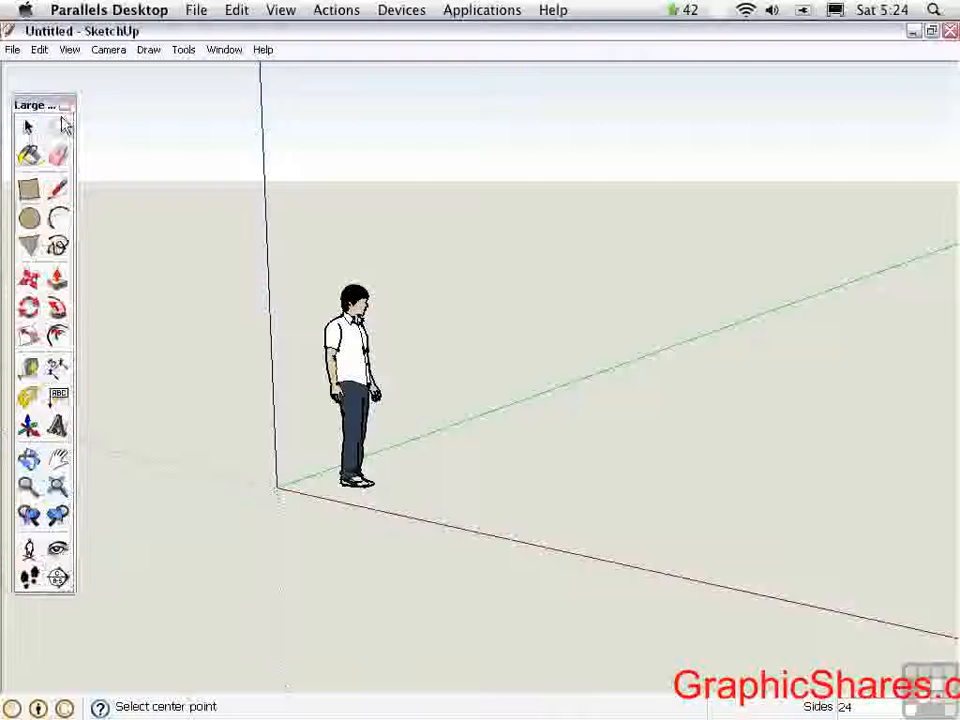